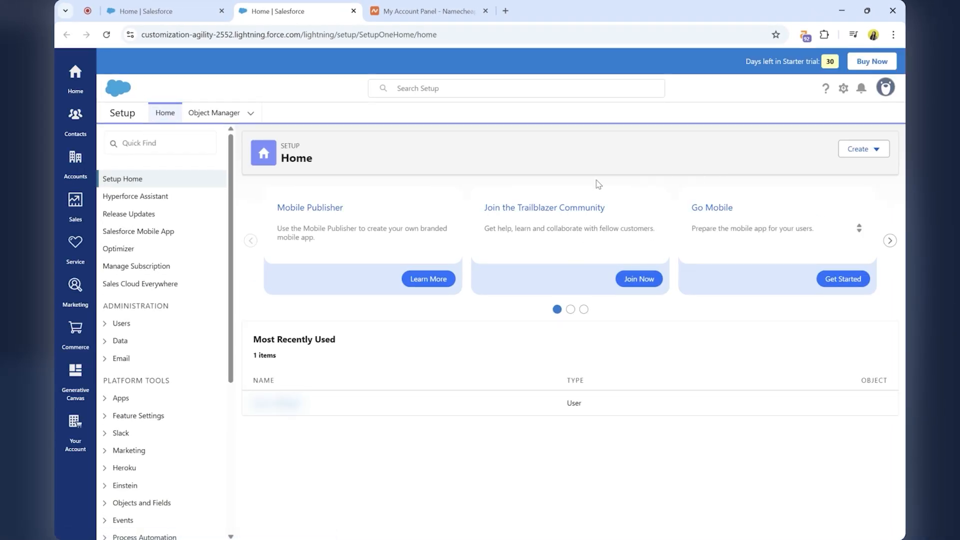
Start creating a new DKIM key in the email administration settings, with a 2048-bit key size.
click(115, 359)
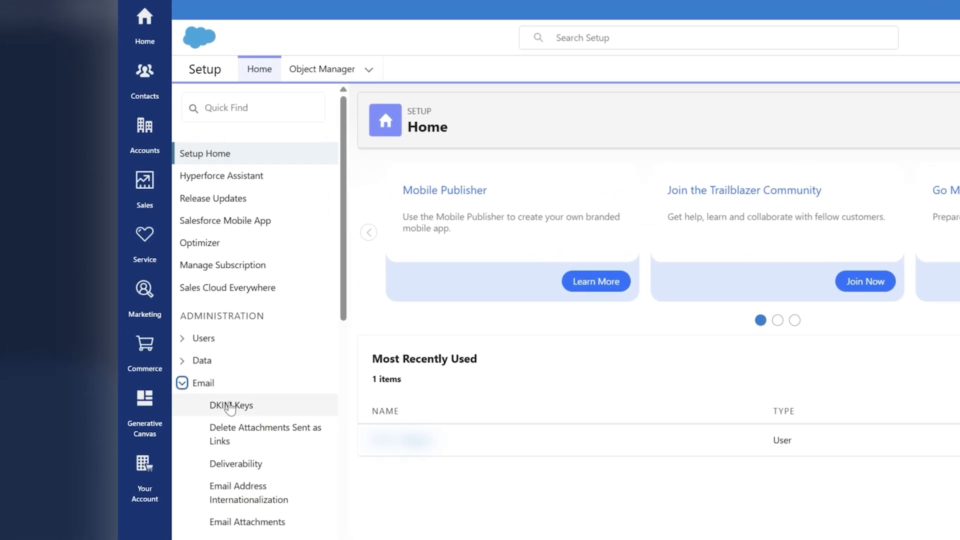
click(230, 406)
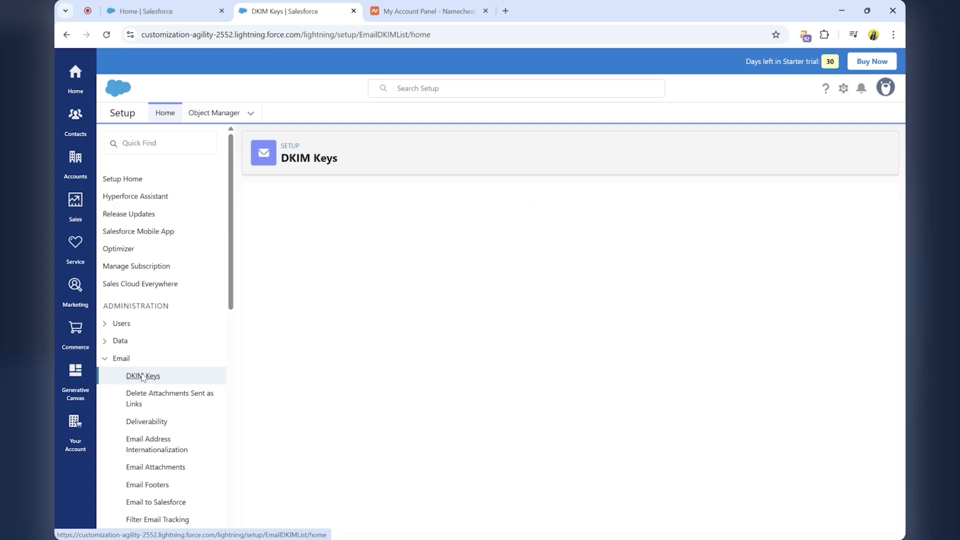
click(565, 265)
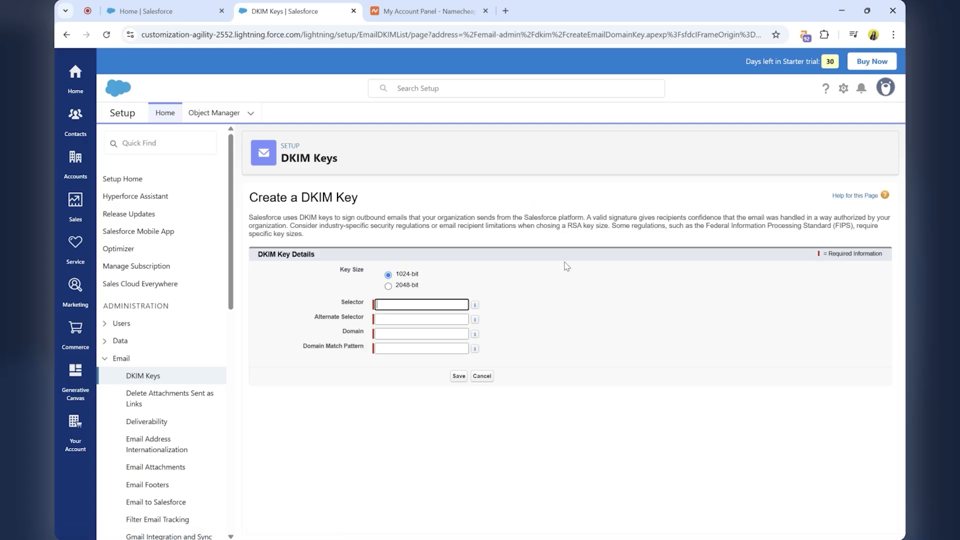
click(389, 287)
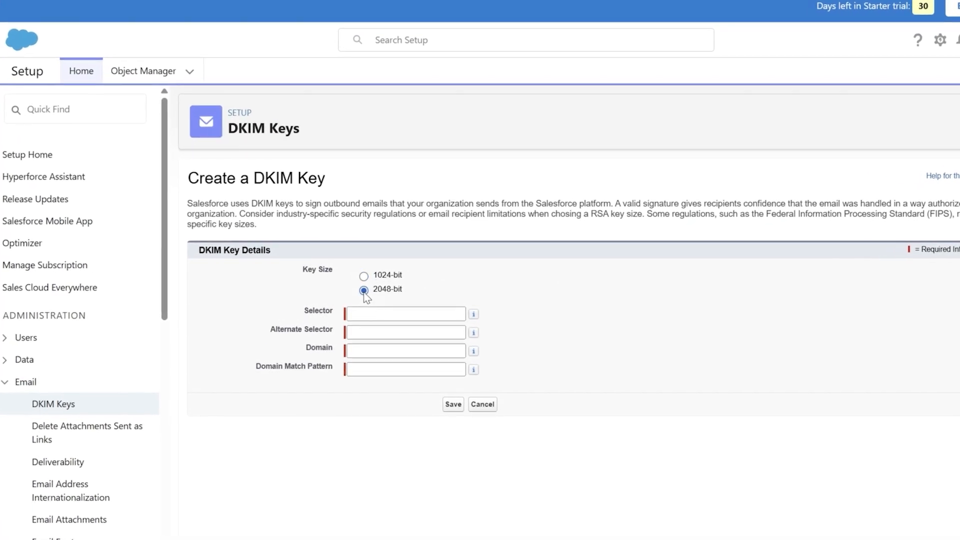
Set the DKIM key's selector to key1 and its alternate selector to key2.
click(367, 315)
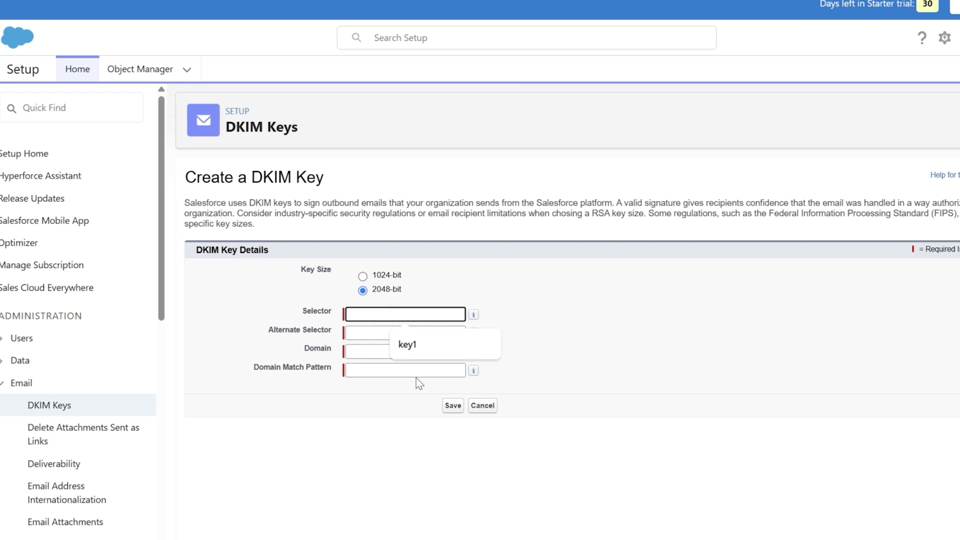
click(407, 346)
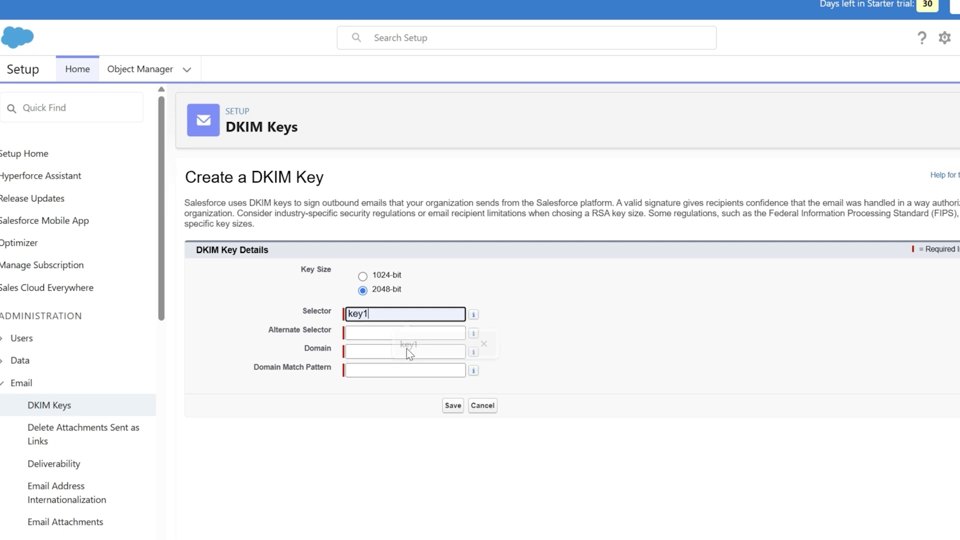
click(420, 334)
text(key2)
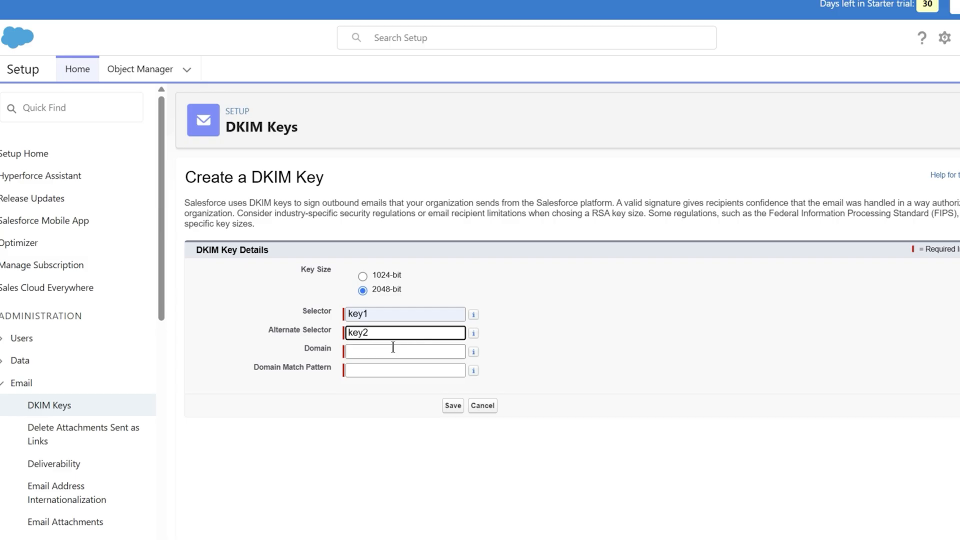
Set the domain and domain match pattern to dmarctest1.com and save the DKIM key.
click(381, 353)
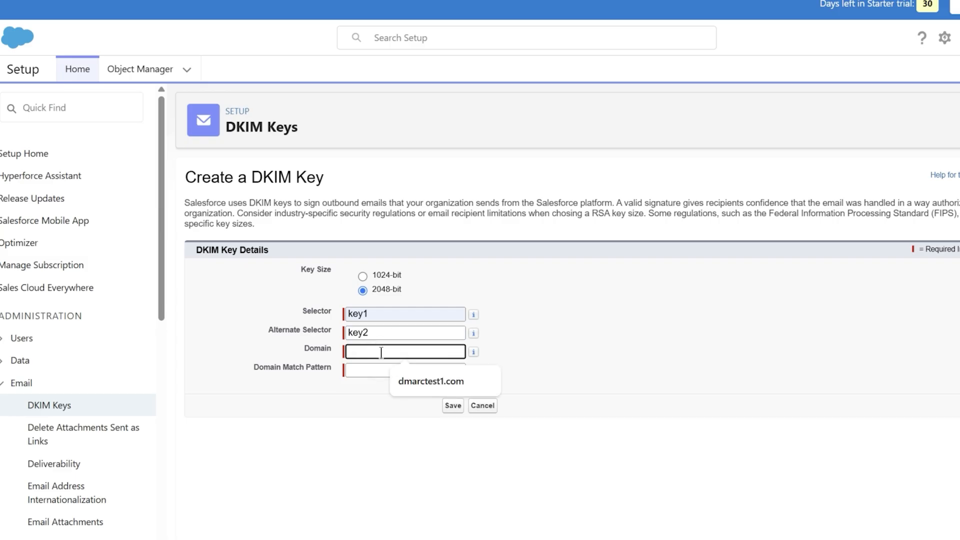
click(423, 381)
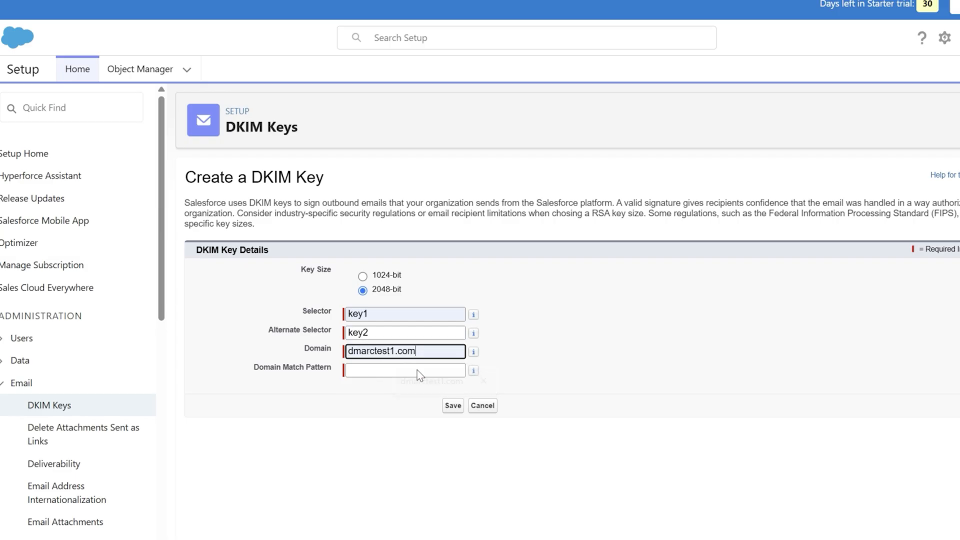
click(390, 369)
text(dmarctest1.com)
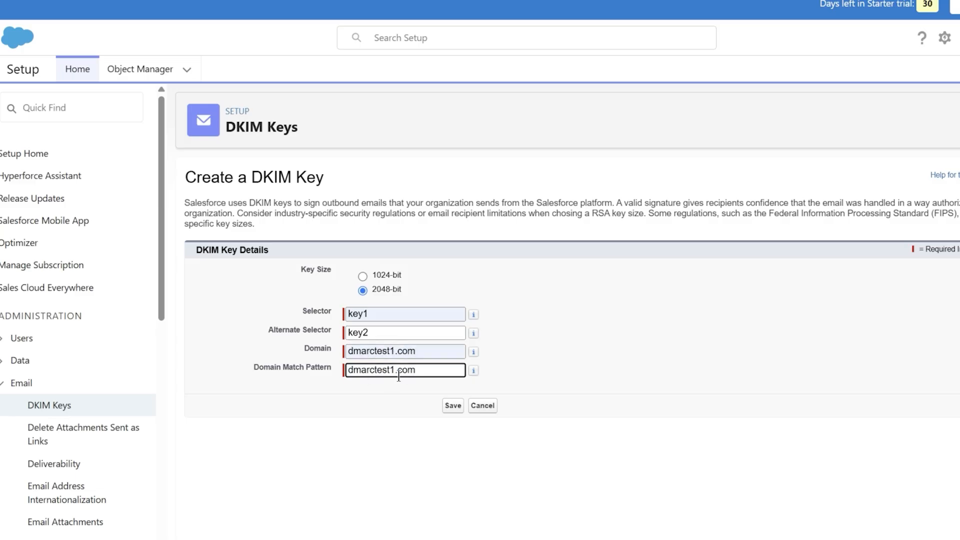
click(454, 407)
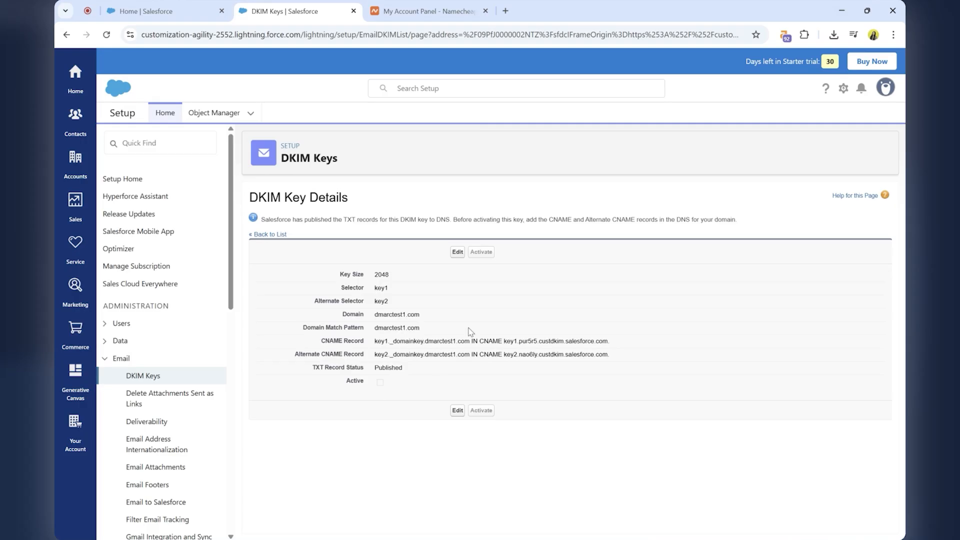
Switch to Namecheap and start a new host record in the Advanced DNS settings of dmarctest1.com.
scroll(469, 330, up, 5)
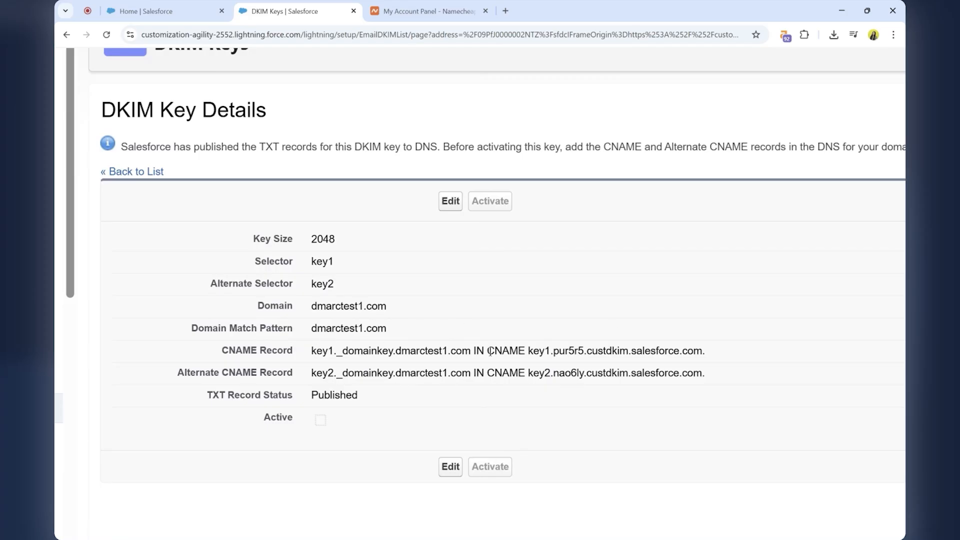
click(422, 11)
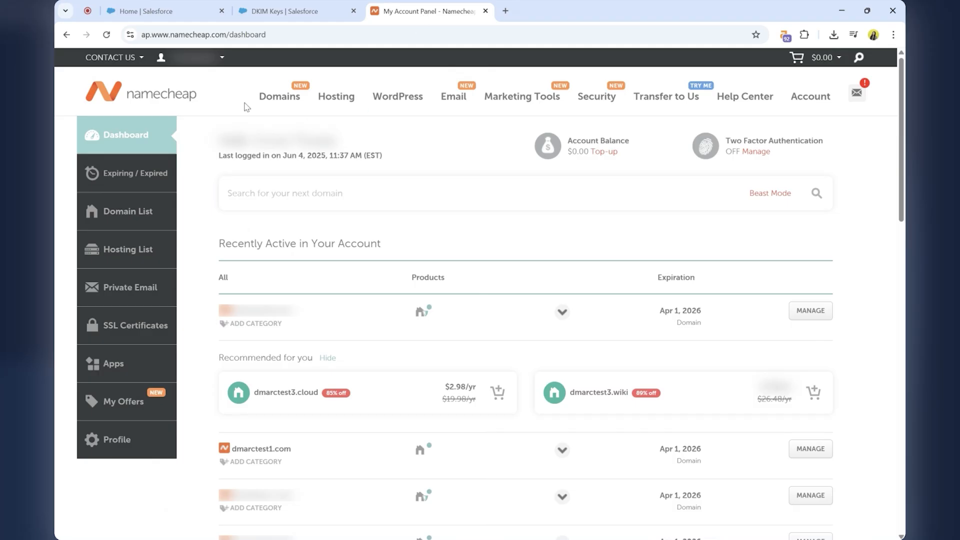
scroll(396, 436, down, 2)
click(814, 352)
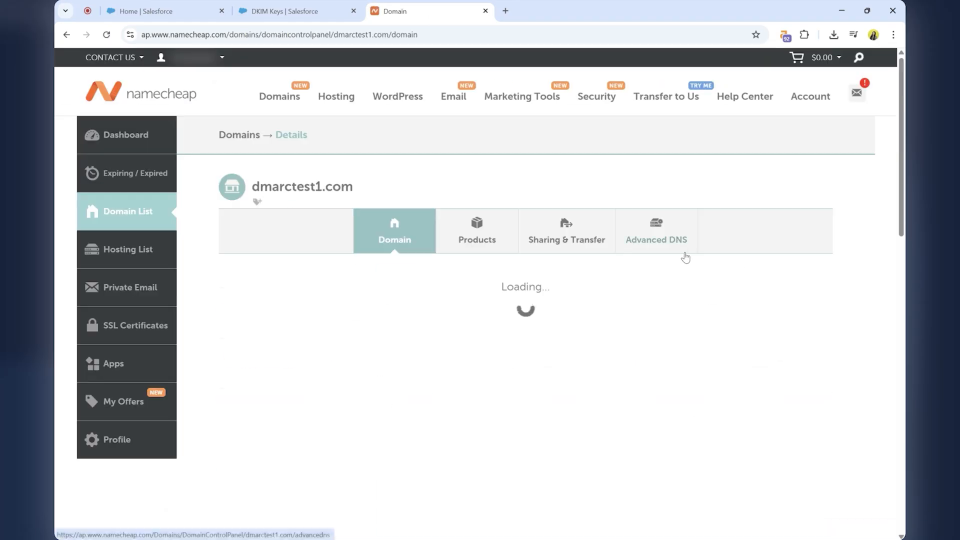
click(646, 241)
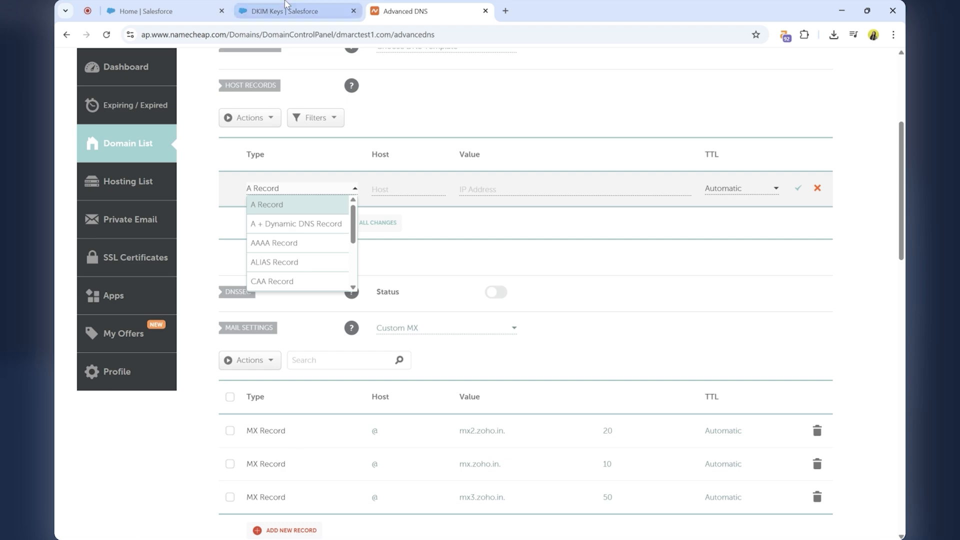
Make the new host record a CNAME Record, with host key1._domainkey copied from the Salesforce DKIM key details.
click(288, 10)
double_click(483, 341)
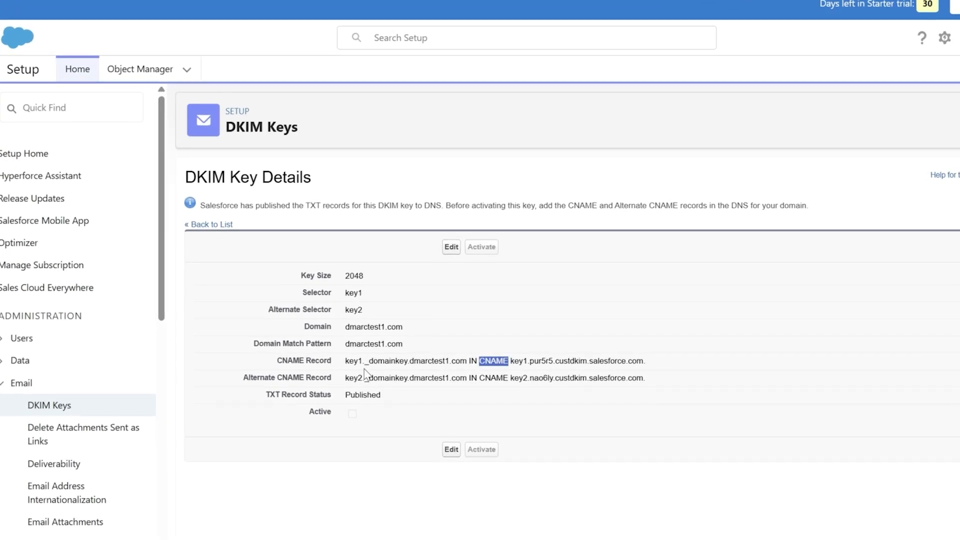
drag(347, 363, 408, 363)
key(ctrl+c)
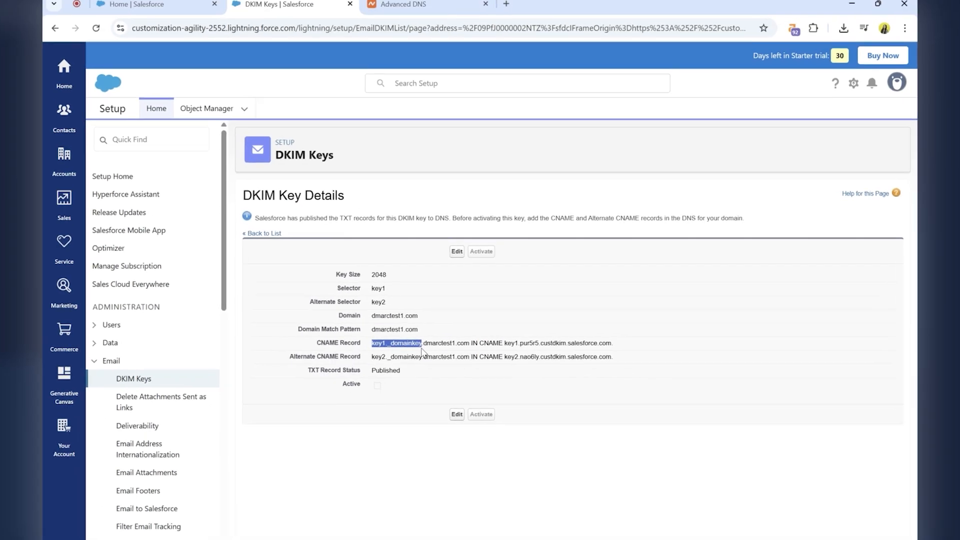
click(422, 13)
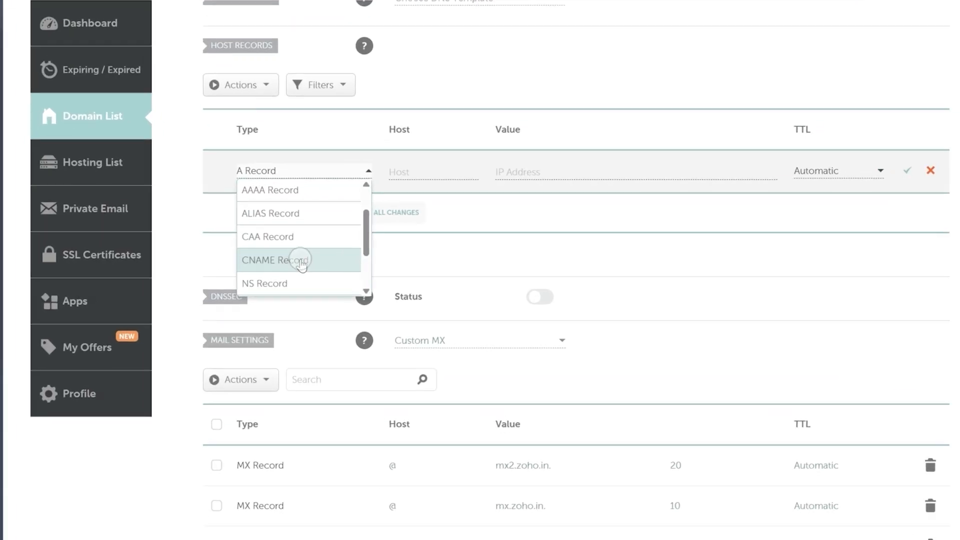
click(300, 278)
click(428, 171)
key(ctrl+v)
Copy key1.pur5r5.custdkim.salesforce.com from the Salesforce CNAME record into the value of the first Namecheap record.
click(307, 7)
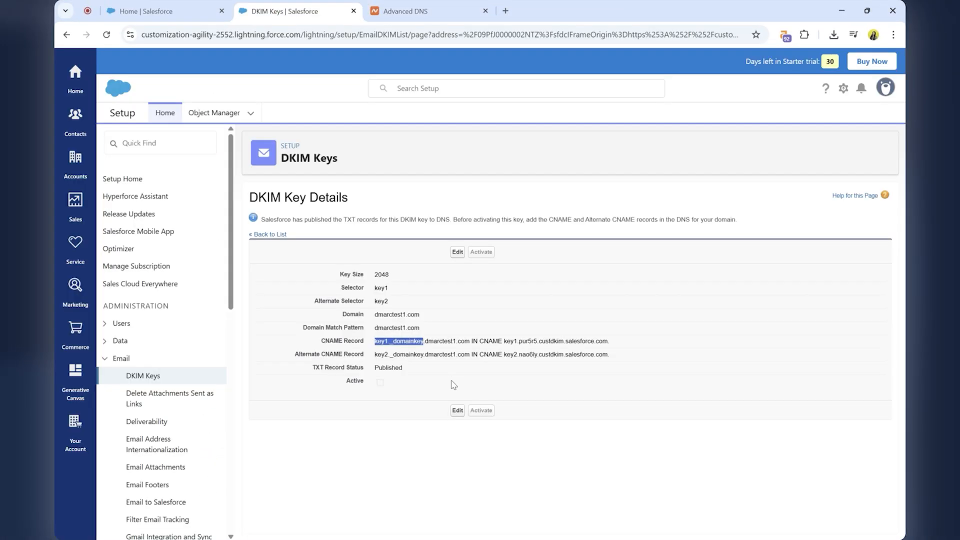
drag(505, 343, 609, 341)
key(ctrl+c)
click(398, 7)
click(550, 262)
key(ctrl+v)
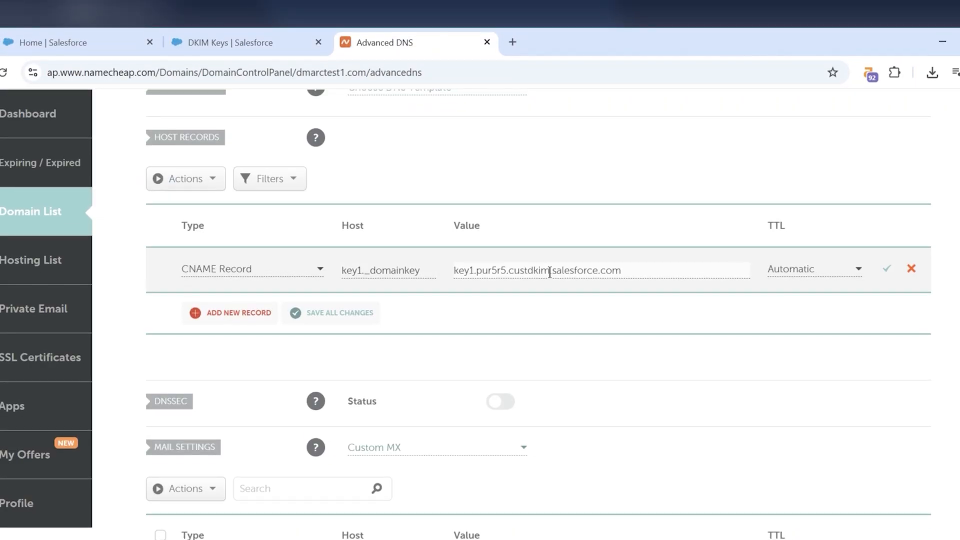
Add a second CNAME Record in Namecheap, with host key2._domainkey copied from Salesforce's alternate CNAME record.
click(222, 314)
scroll(223, 370, down, 3)
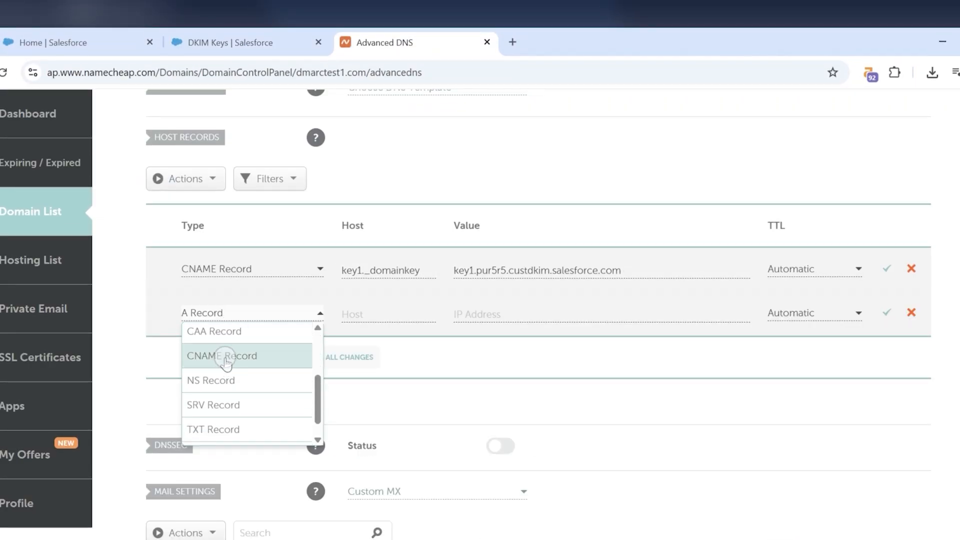
click(240, 34)
drag(344, 481, 405, 481)
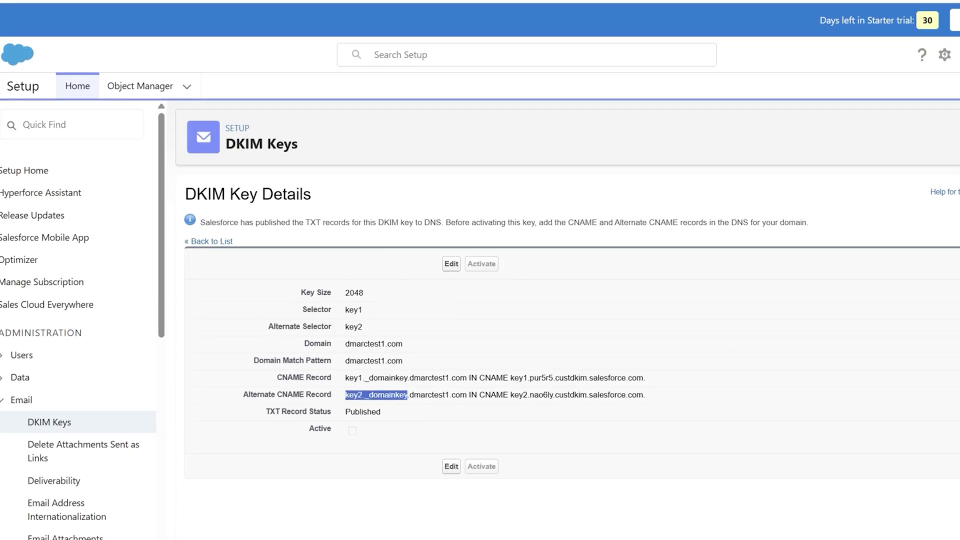
click(385, 40)
click(415, 231)
text(key2._domainkey)
Set the second record's value to key2.nao6ly.custdkim.salesforce.com, copied from Salesforce, and save both CNAME records.
click(240, 34)
drag(511, 481, 644, 486)
key(ctrl+c)
click(385, 42)
click(518, 313)
key(ctrl+v)
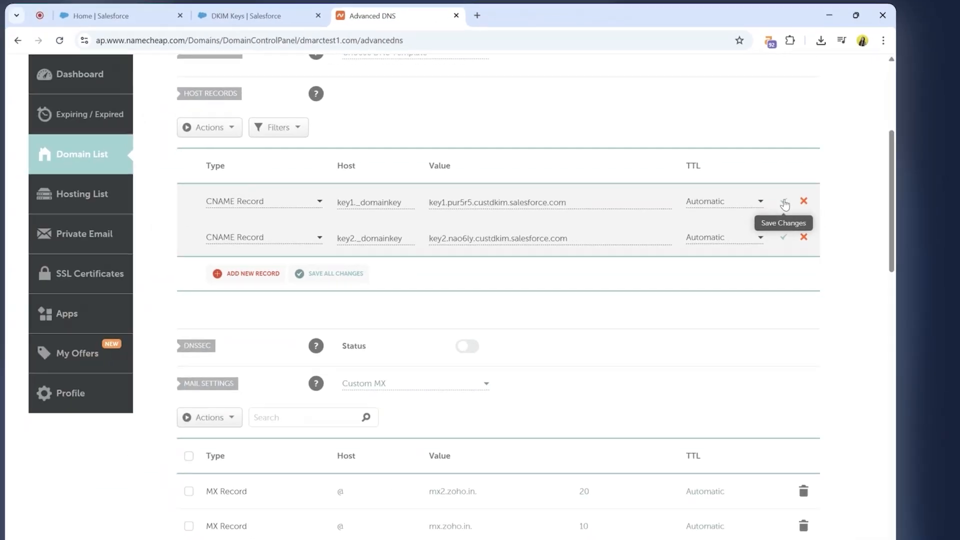
click(711, 272)
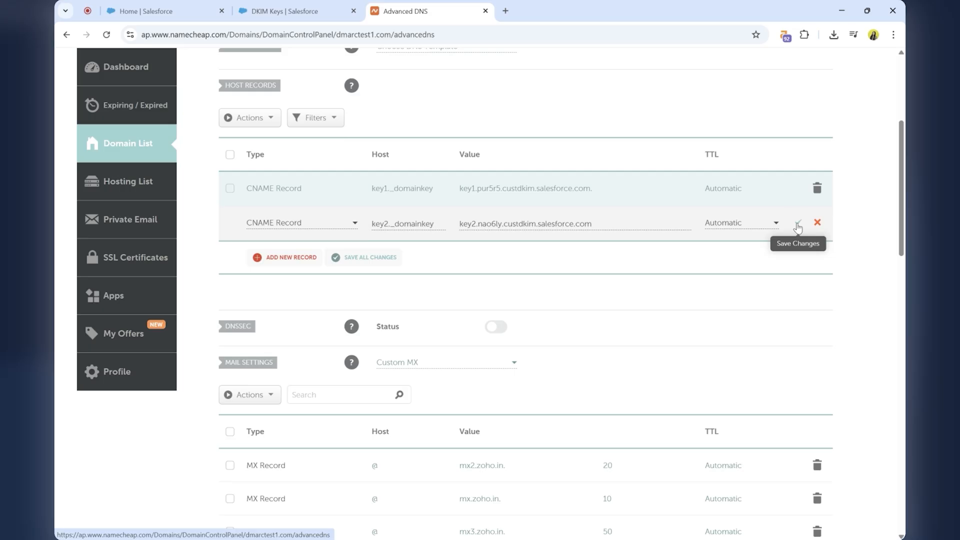
click(797, 225)
Return to the Salesforce DKIM key details and reload the page to refresh the key's publication status.
key(ctrl+shift+Tab)
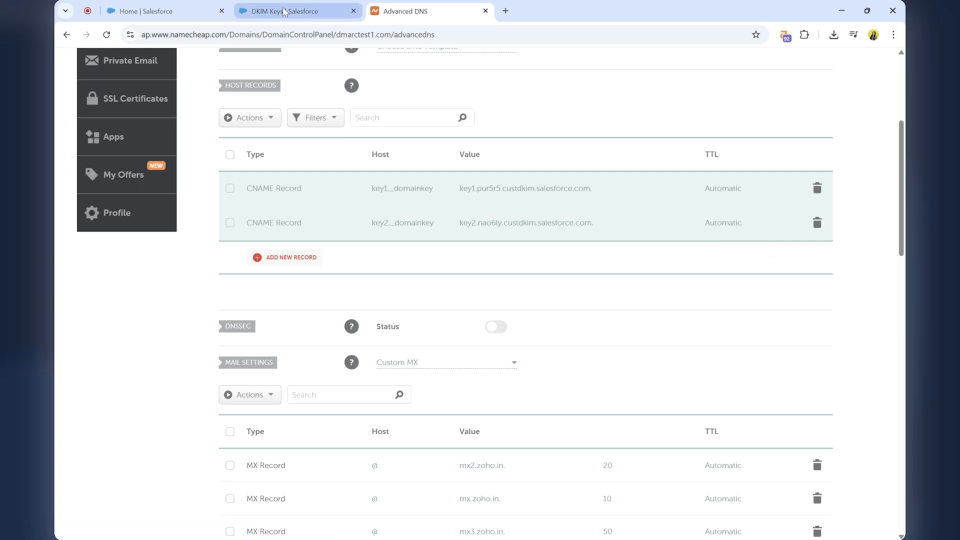
click(106, 35)
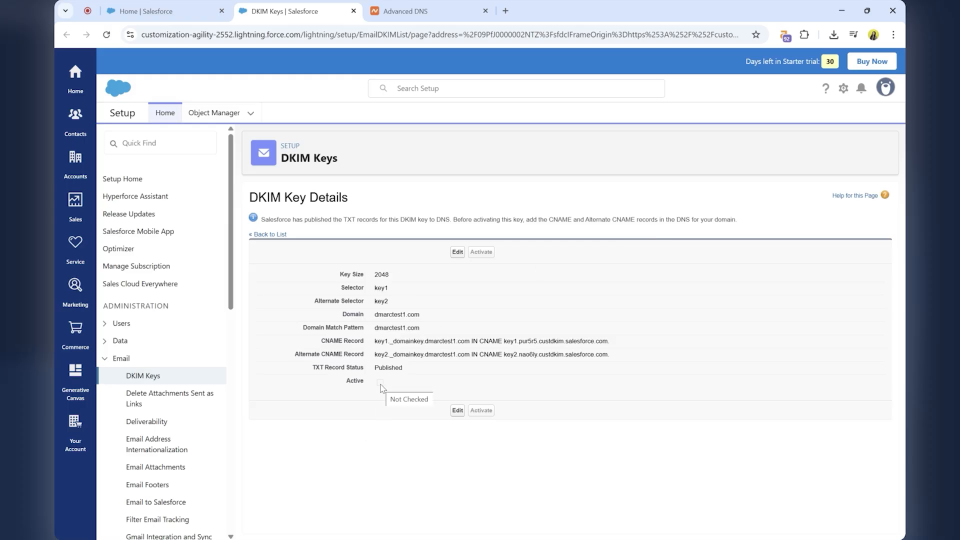
click(108, 36)
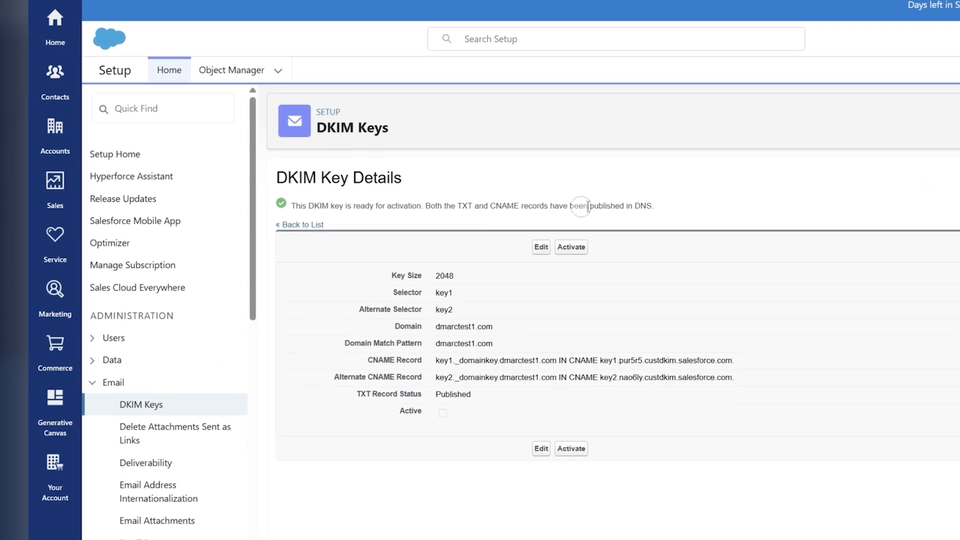
Activate the DKIM key for dmarctest1.com and confirm signing the domain's emails with it.
drag(662, 206, 303, 205)
click(413, 205)
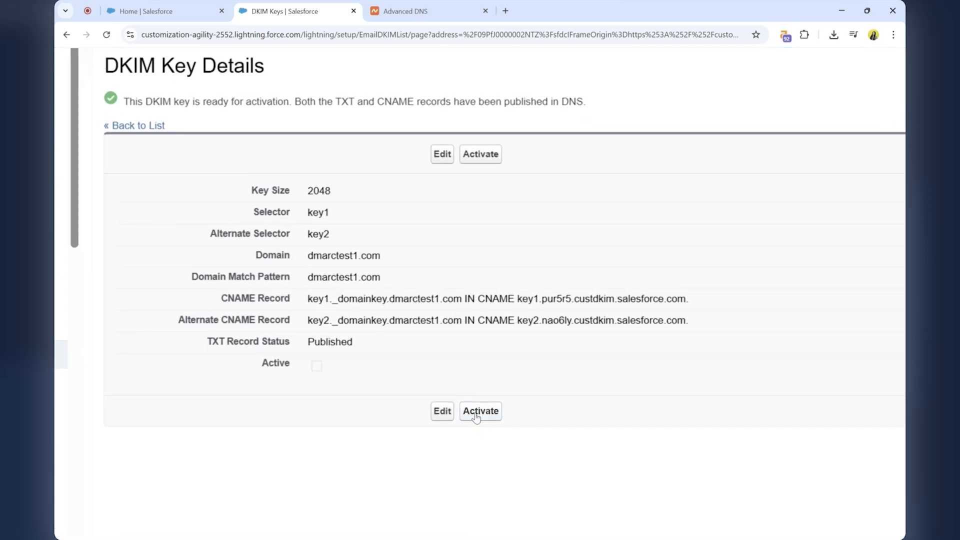
click(476, 416)
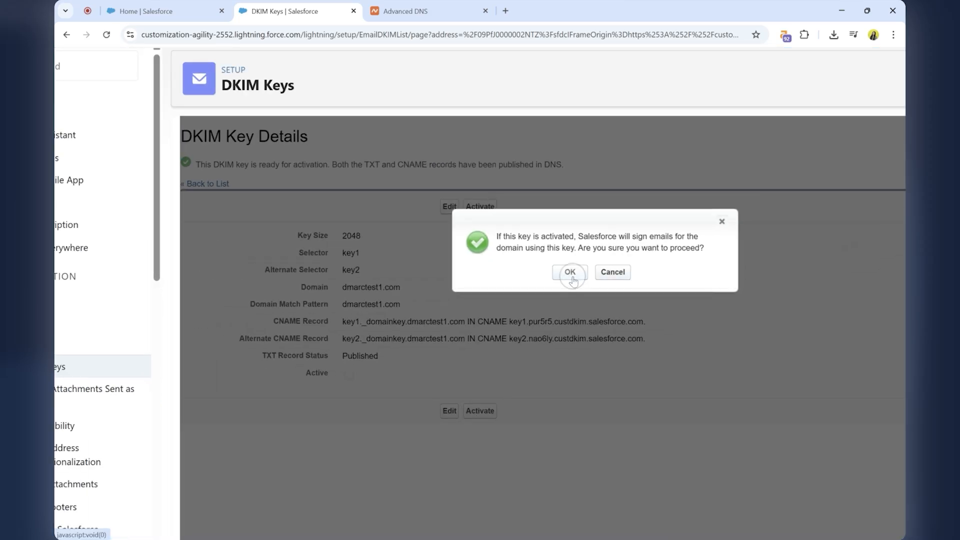
click(570, 272)
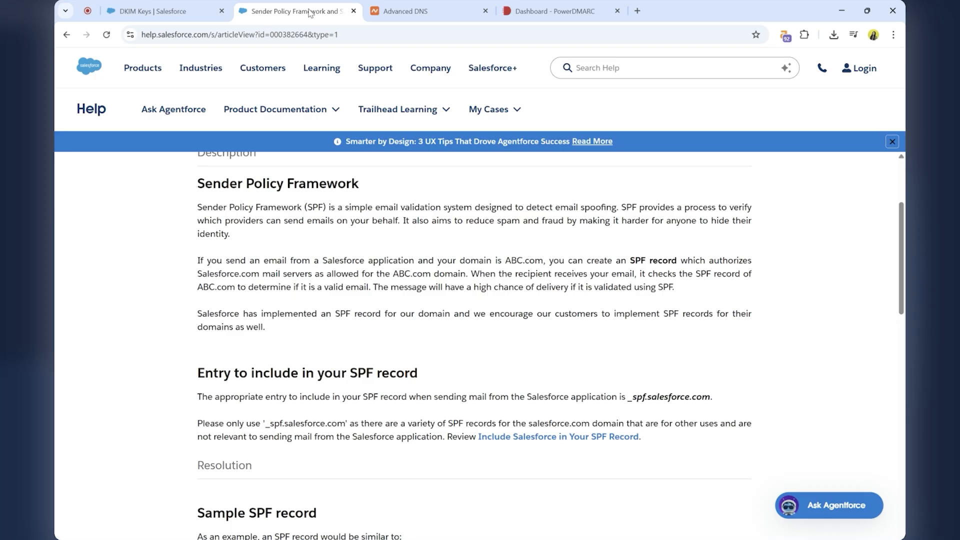
Switch to PowerDMARC and open the SPF Record Generator from the PowerToolbox generator tools.
click(405, 11)
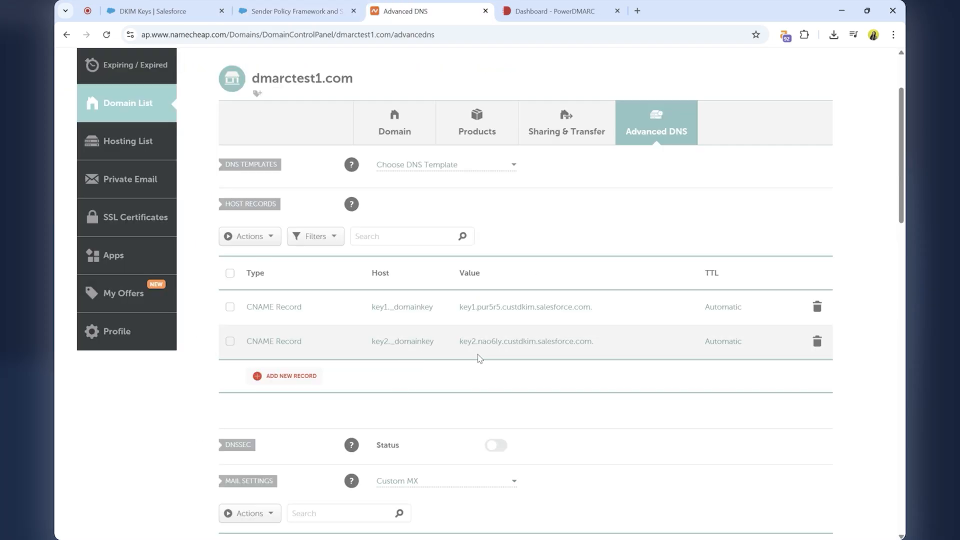
click(563, 7)
mouse_move(75, 260)
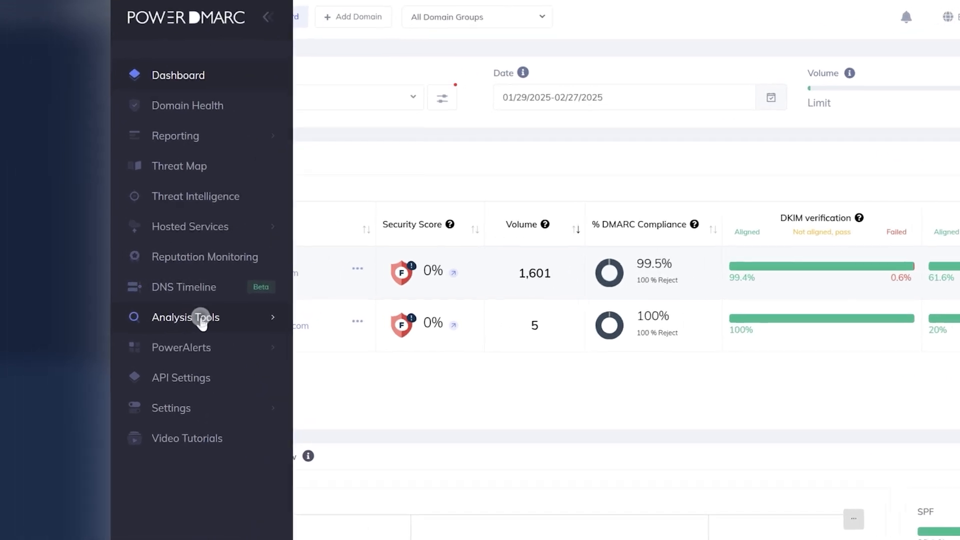
click(143, 309)
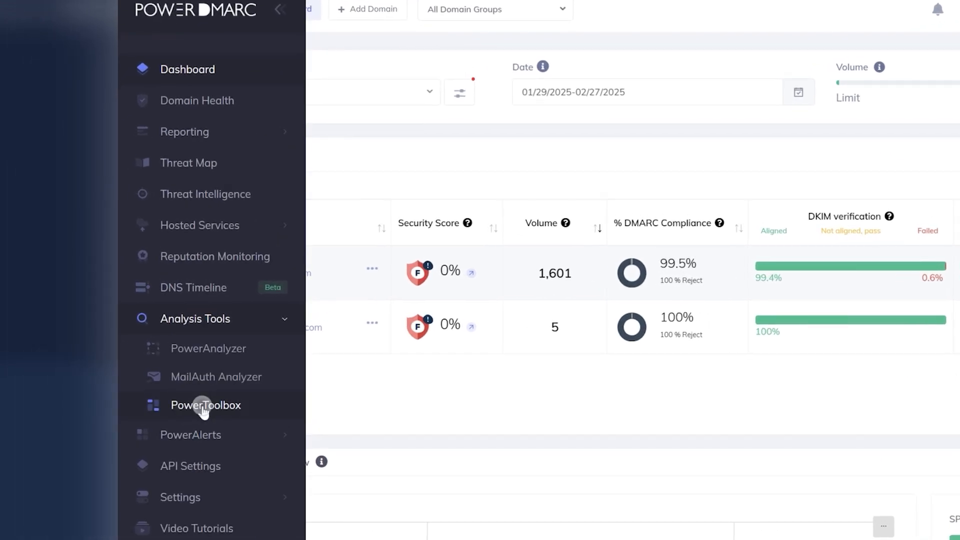
click(206, 406)
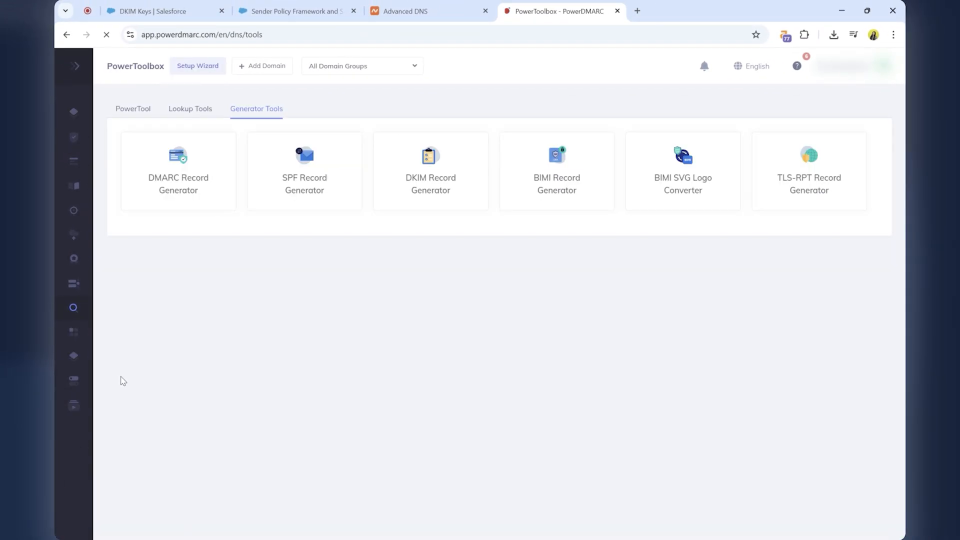
click(300, 182)
Switch to the Salesforce Help article on Sender Policy Framework and select the SPF include entry _spf.salesforce.com.
click(294, 11)
scroll(328, 336, up, 2)
scroll(519, 303, down, 5)
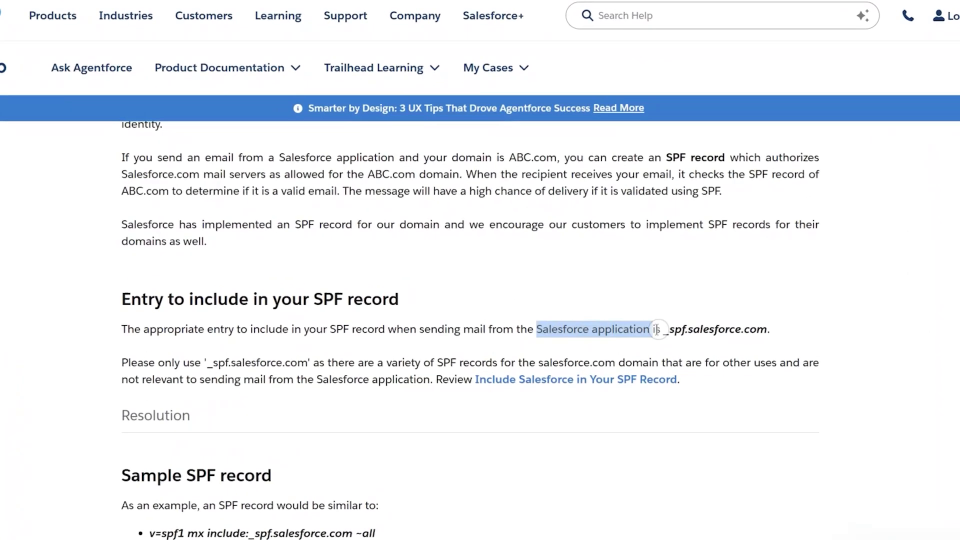
drag(629, 316, 709, 324)
key(ctrl+c)
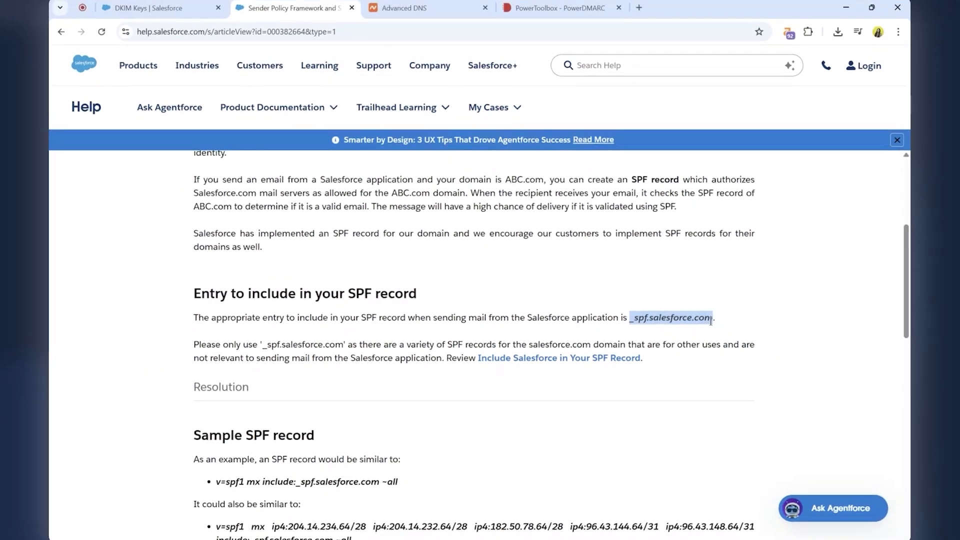
Switch to PowerDMARC's SPF generator and enter _spf.salesforce.com as the third-party service authorized through the include mechanism.
click(551, 10)
scroll(418, 354, down, 2)
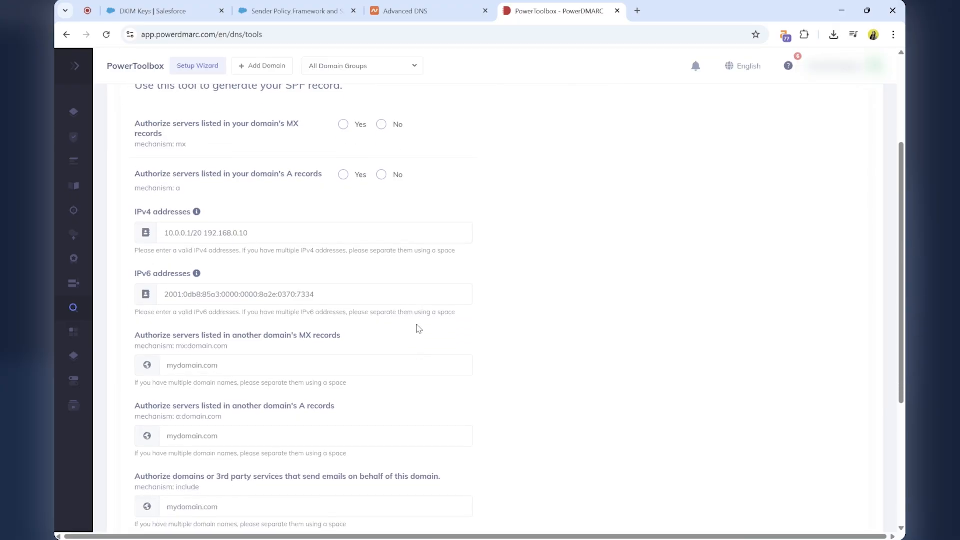
scroll(419, 328, down, 4)
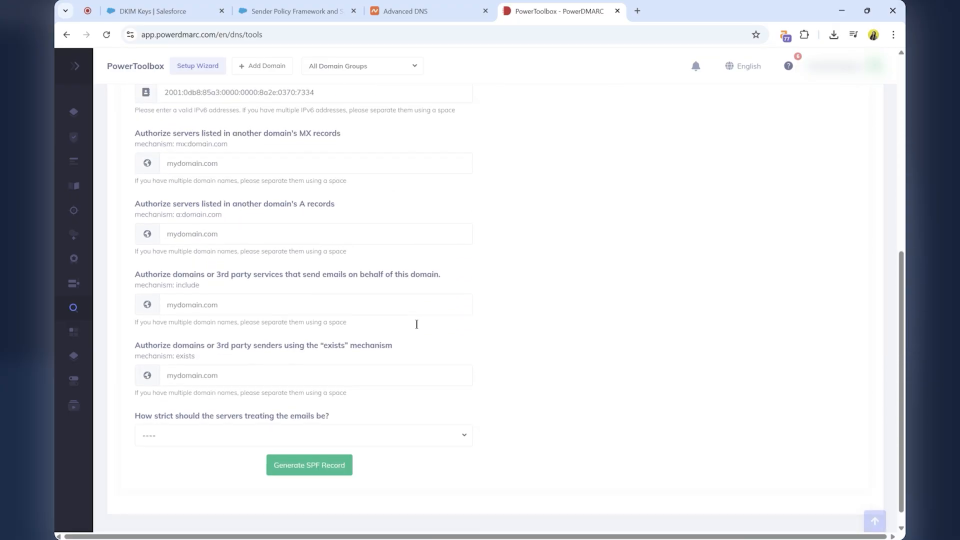
click(196, 304)
key(ctrl+v)
Generate the SPF record with the strictness set to Soft-fail (Recommended) and copy its value.
click(168, 436)
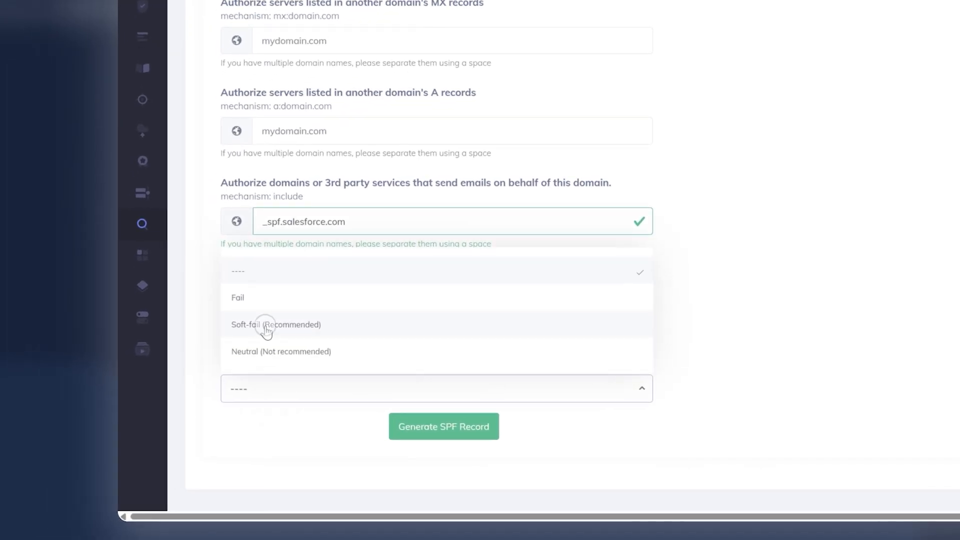
click(171, 388)
scroll(170, 392, up, 4)
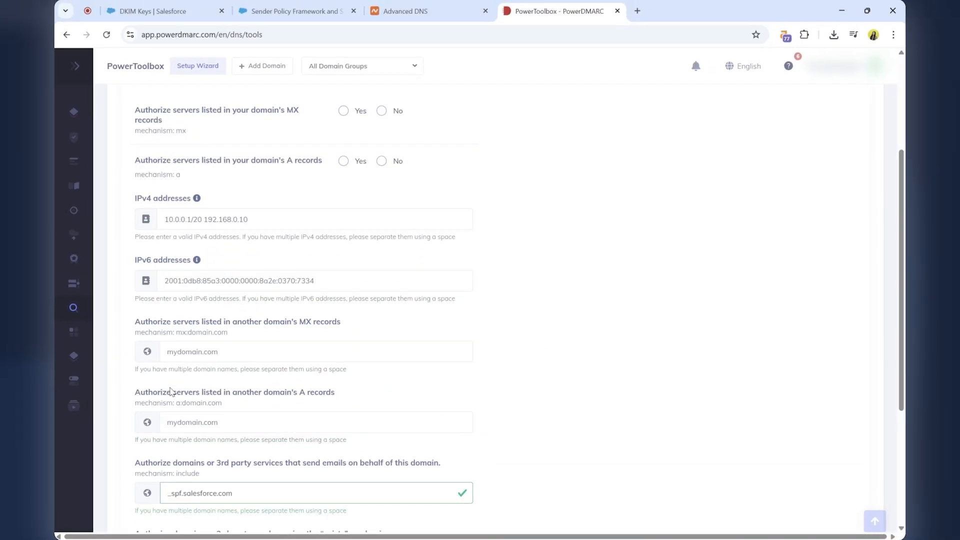
scroll(170, 392, down, 4)
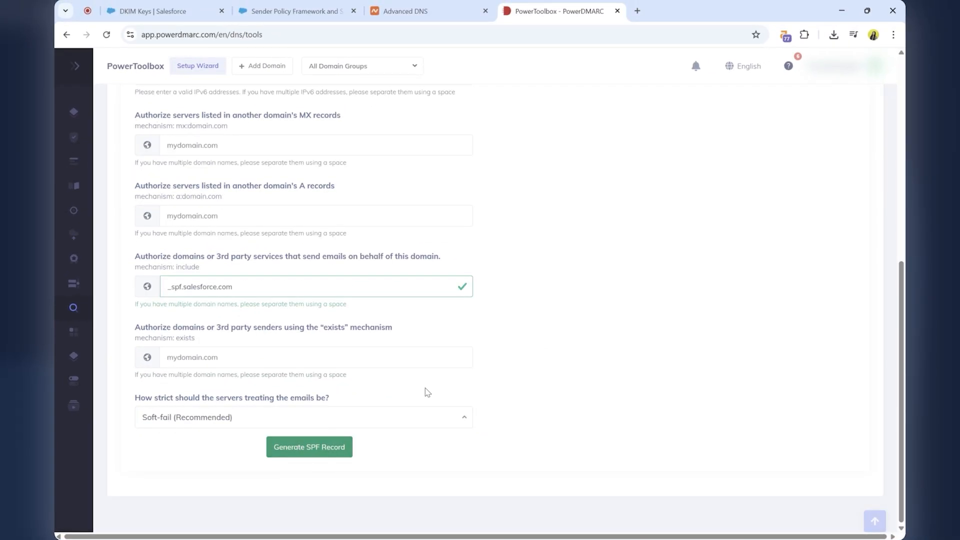
click(311, 453)
click(739, 256)
scroll(550, 210, up, 1)
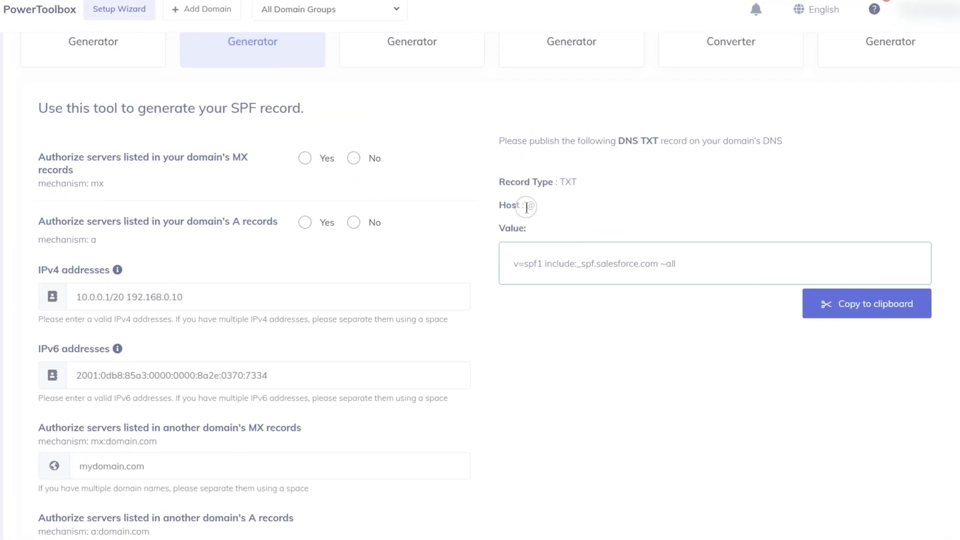
click(867, 304)
Switch to Namecheap's Advanced DNS and save a new TXT record with host @ and value v=spf1 include:_spf.salesforce.com ~all.
click(206, 15)
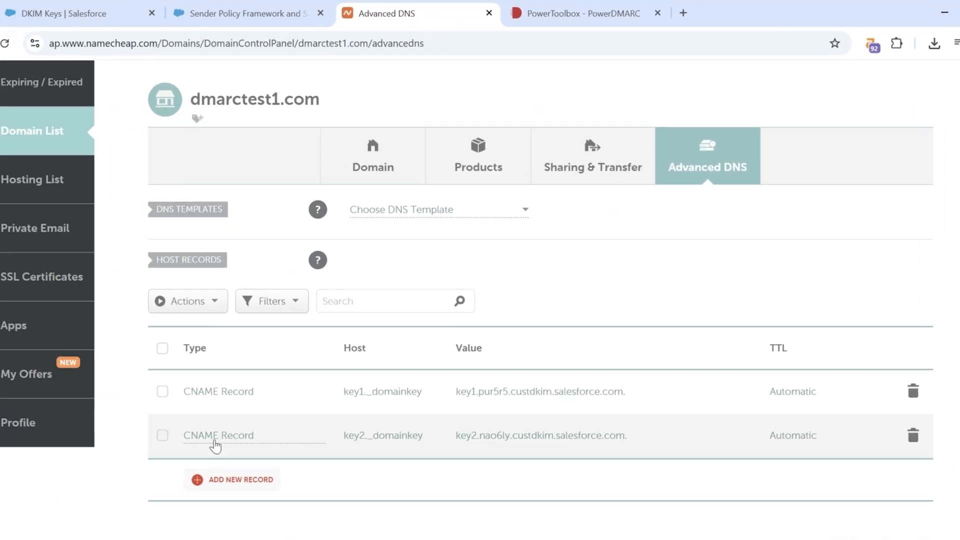
click(233, 479)
scroll(317, 285, down, 3)
click(306, 298)
text(@)
click(567, 202)
key(ctrl+v)
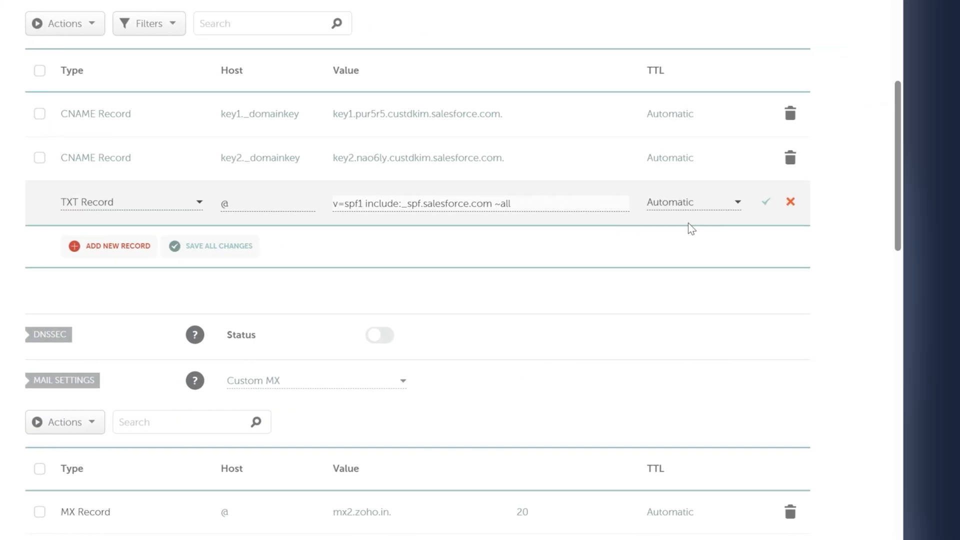
click(783, 202)
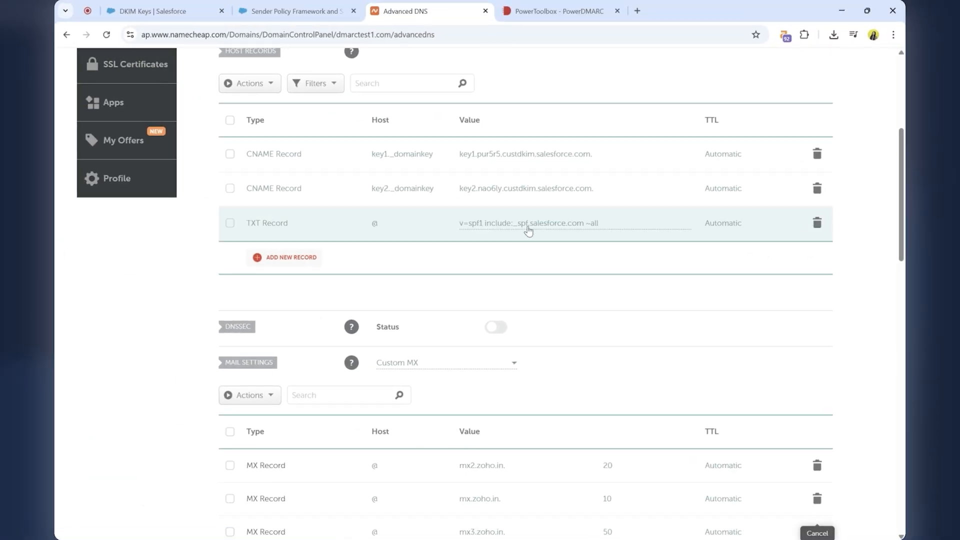
Switch to PowerDMARC, open the DMARC Record Generator and choose the Monitor(none) policy.
click(552, 10)
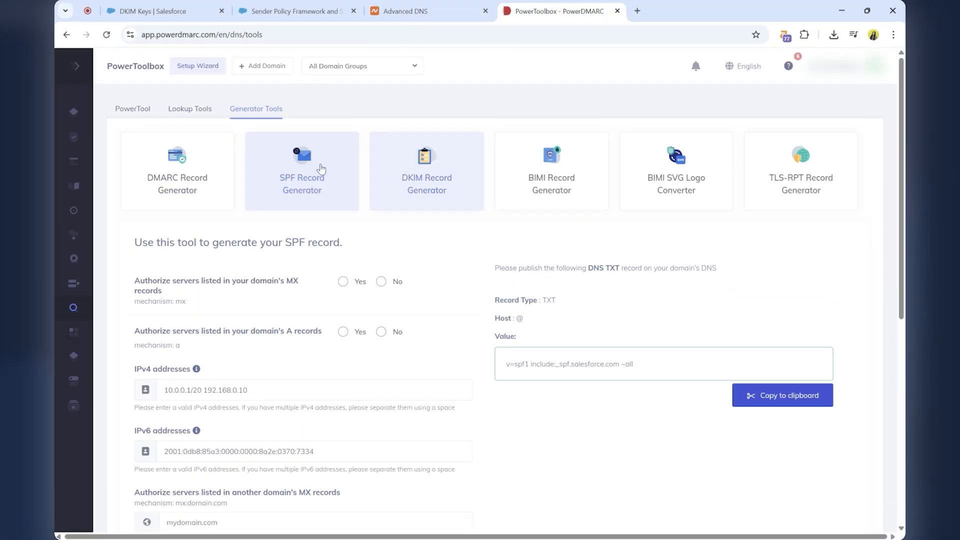
click(174, 178)
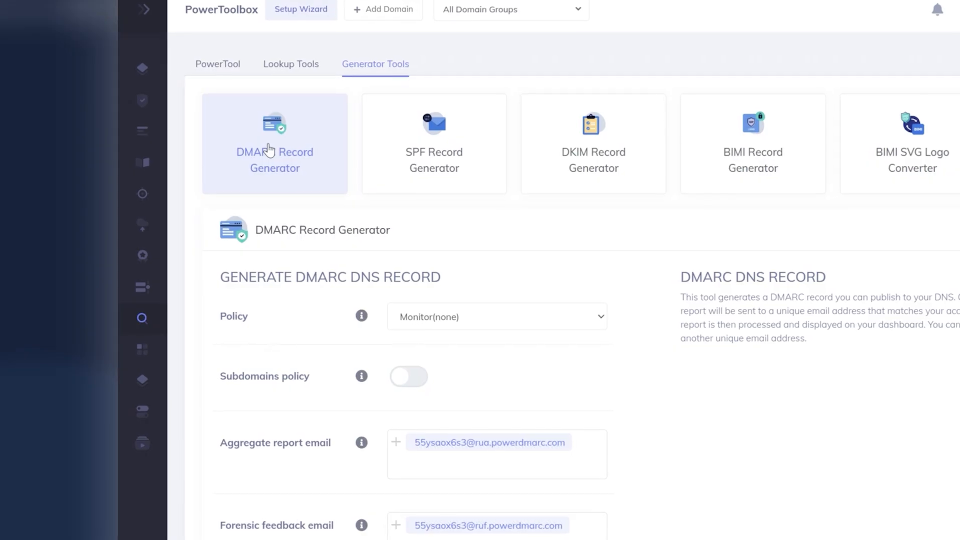
scroll(460, 240, down, 3)
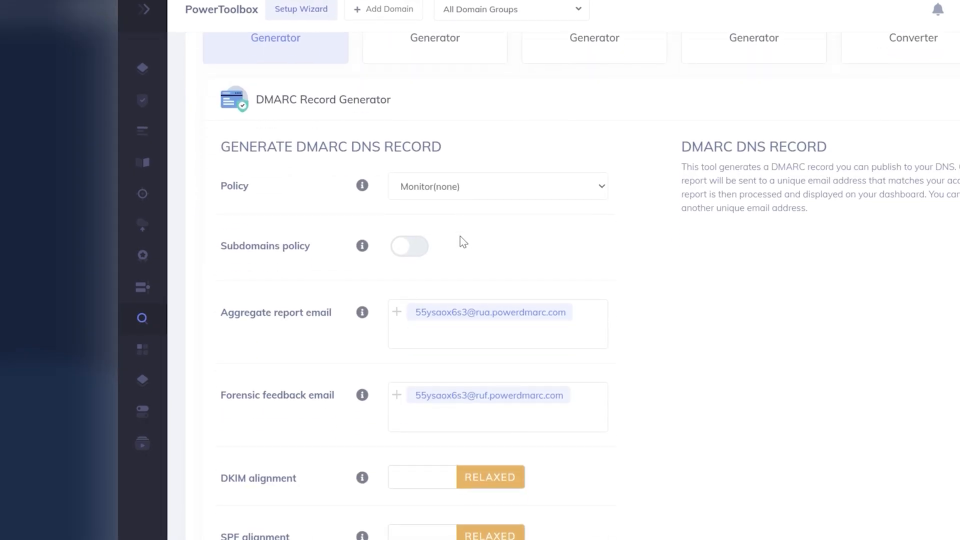
click(476, 186)
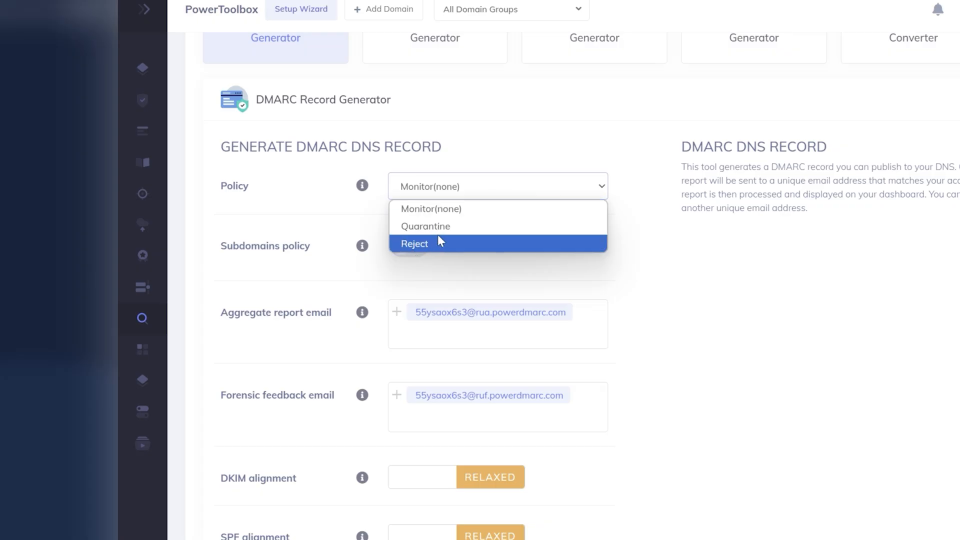
click(471, 209)
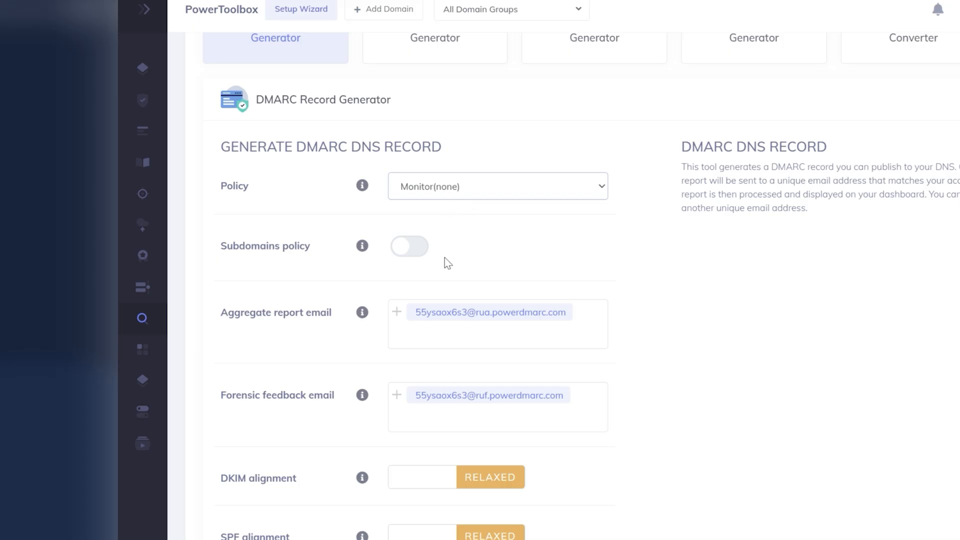
Generate the DMARC record with the forensic option "DKIM and SPF don't pass or align" enabled and copy its value.
scroll(445, 257, down, 3)
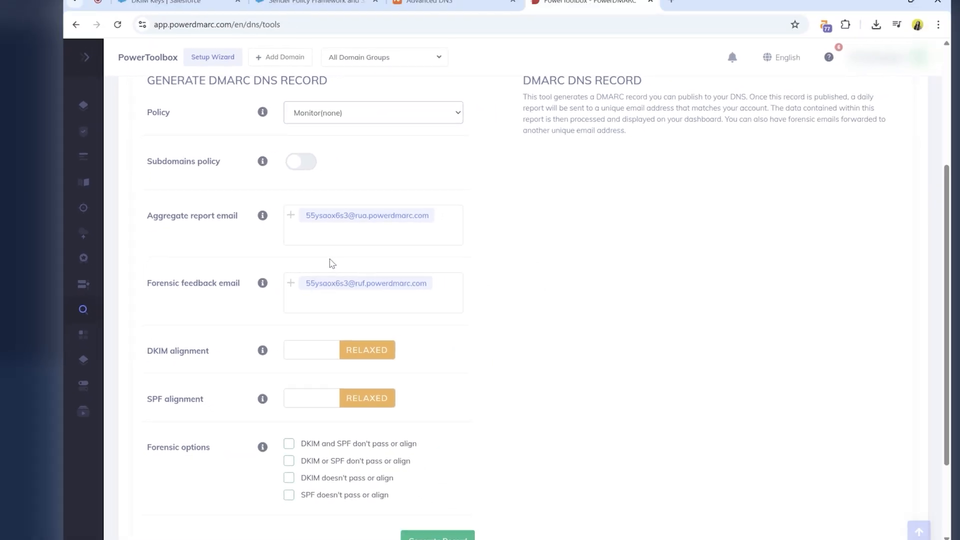
scroll(318, 250, down, 2)
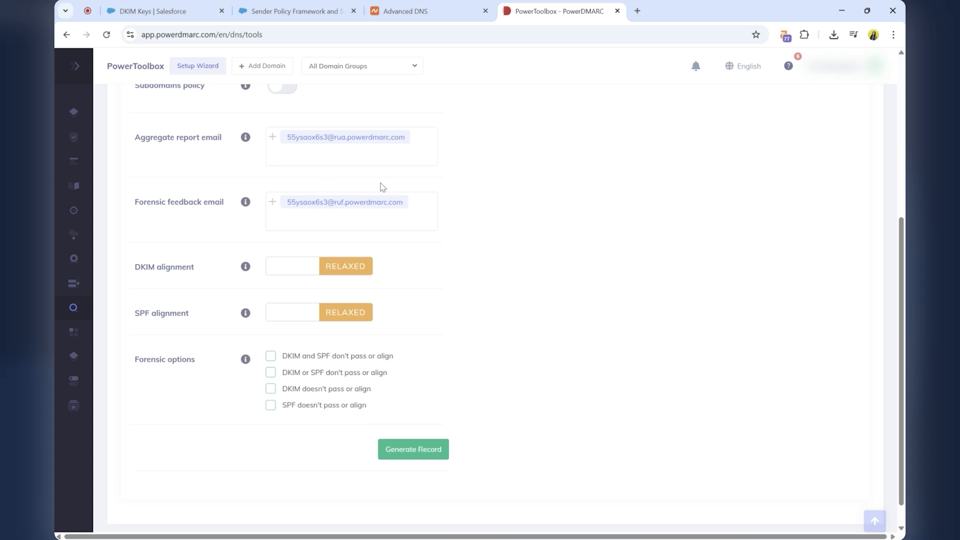
scroll(337, 214, down, 1)
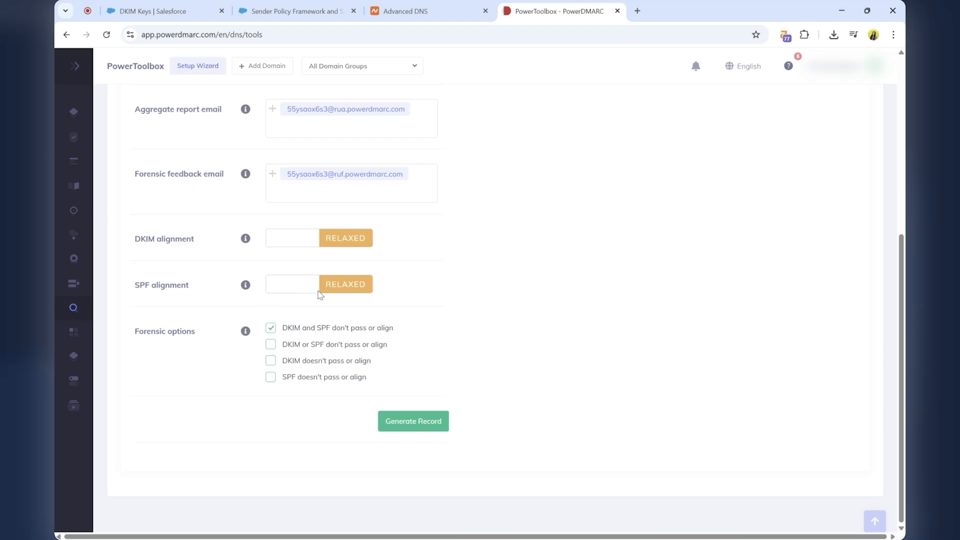
scroll(383, 243, up, 3)
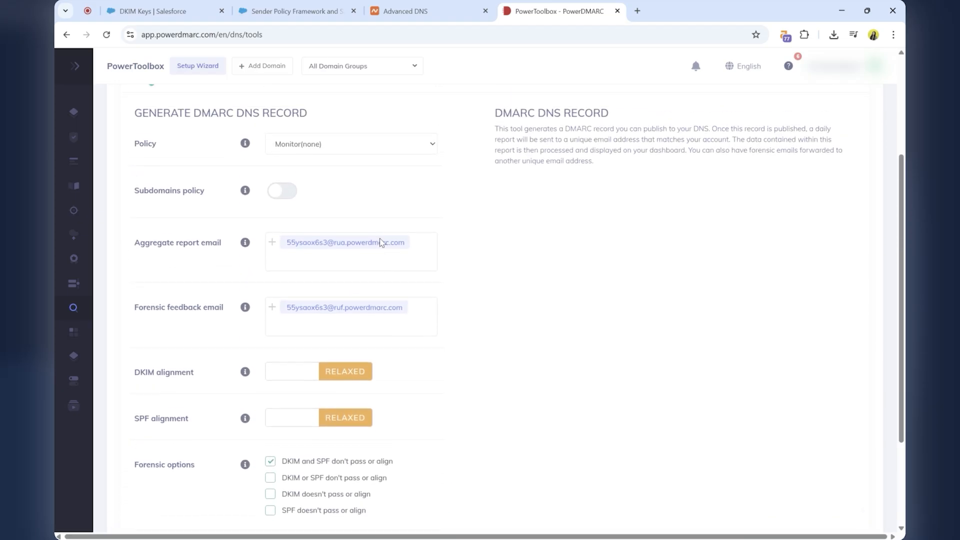
scroll(382, 242, down, 3)
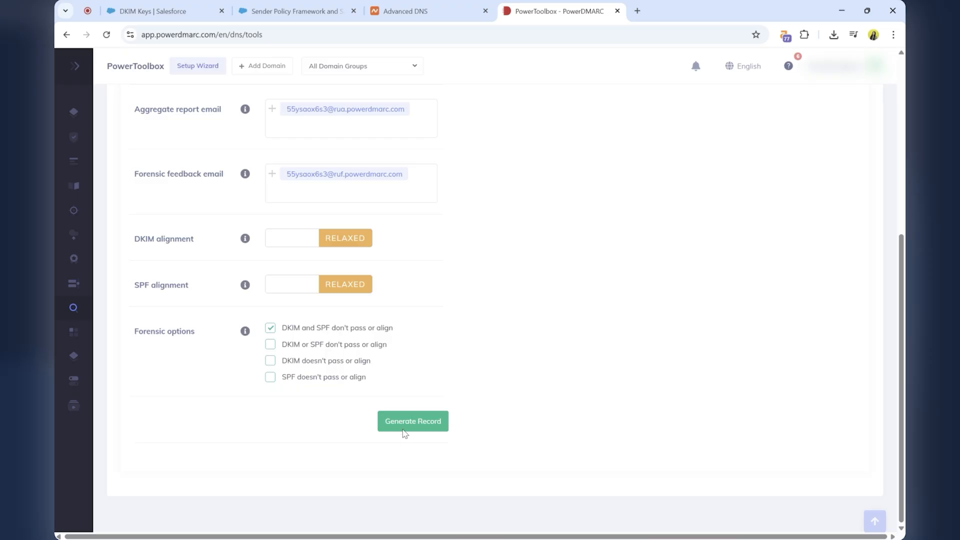
click(405, 430)
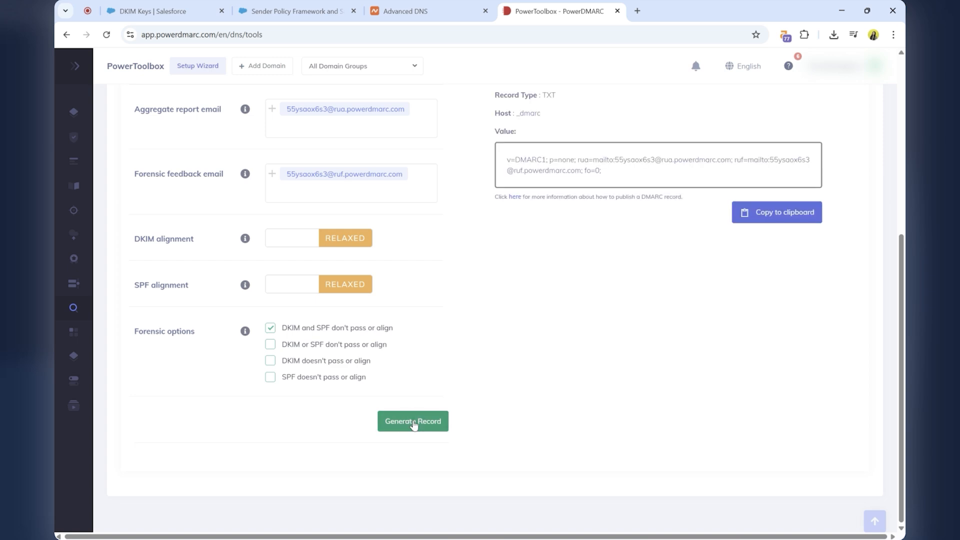
scroll(590, 299, up, 2)
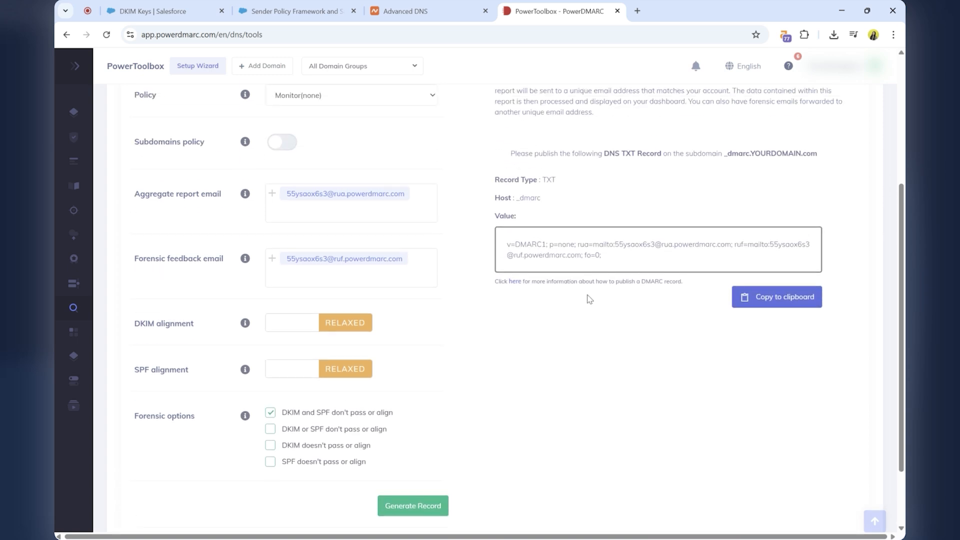
click(759, 298)
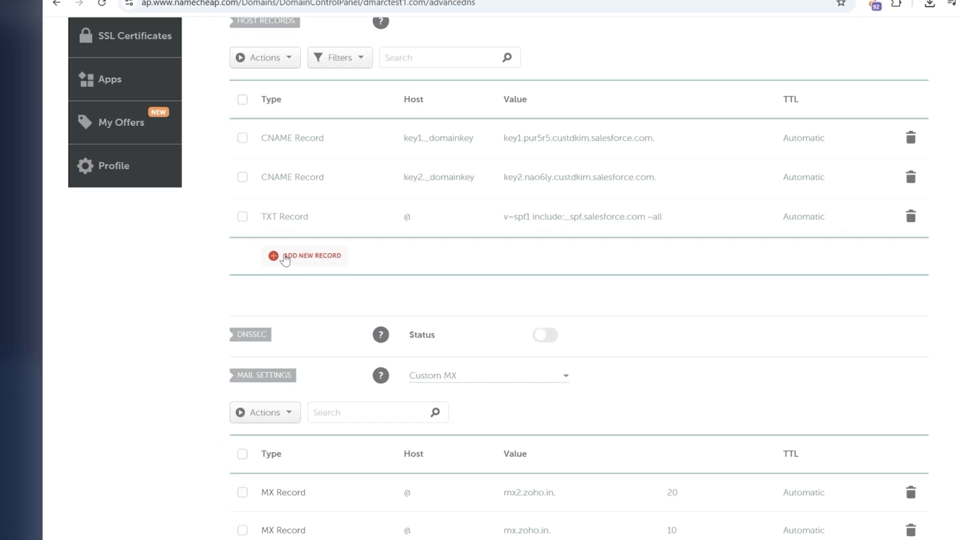
Switch to Namecheap's Advanced DNS and save a new TXT record with host _dmarc and the copied DMARC value.
click(274, 253)
scroll(267, 312, down, 2)
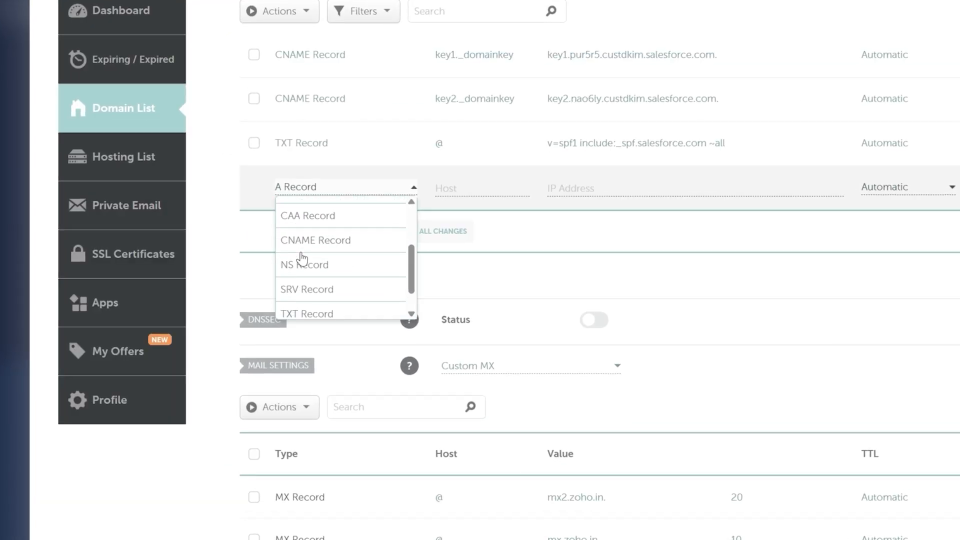
click(313, 310)
click(587, 188)
key(ctrl+v)
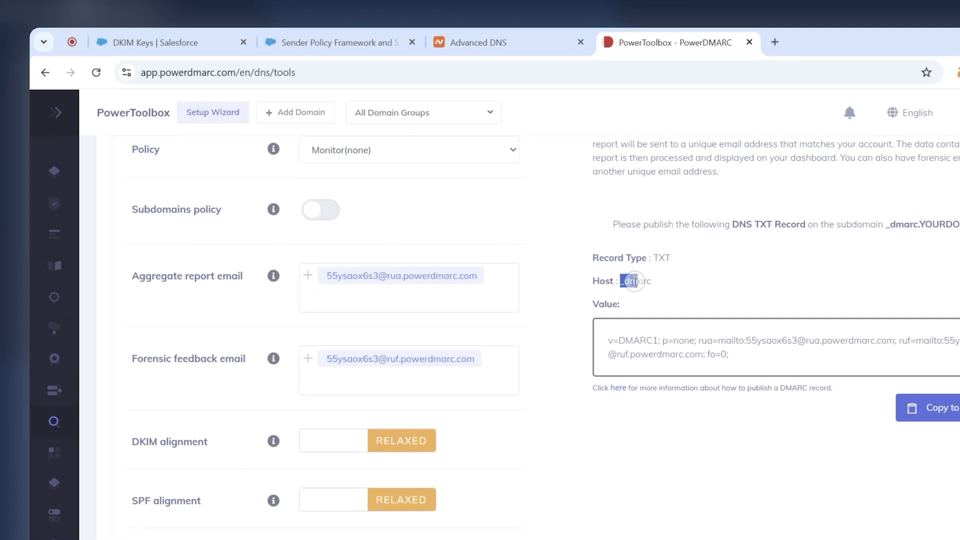
drag(625, 280, 661, 280)
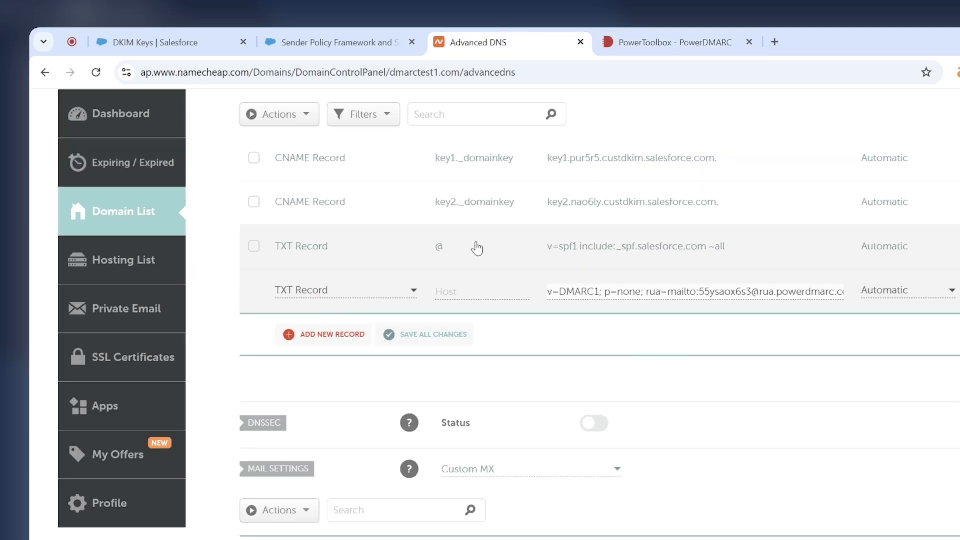
click(480, 291)
key(ctrl+v)
click(957, 292)
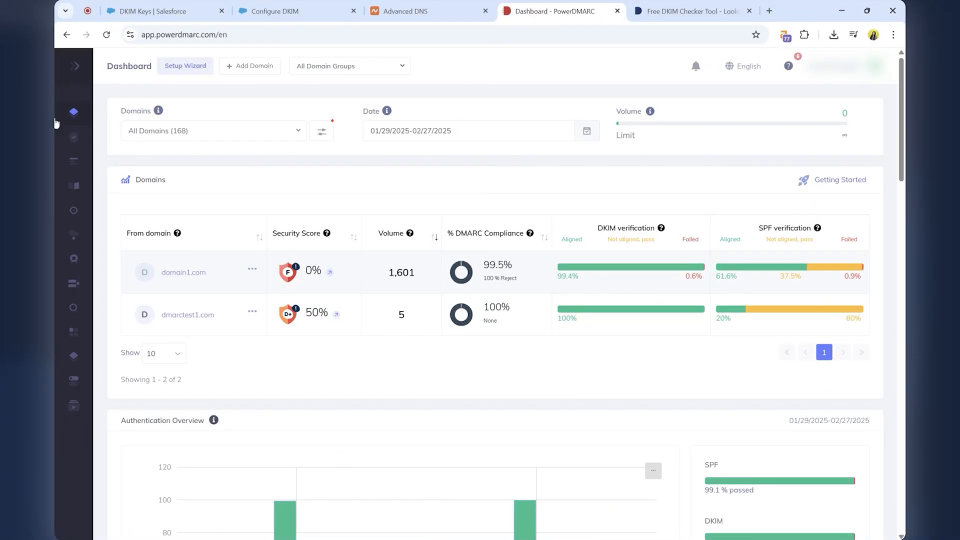
Open Domain Health in PowerDMARC for dmarctest1.com and review its protocol health check status, security rating and needed actions.
mouse_move(77, 140)
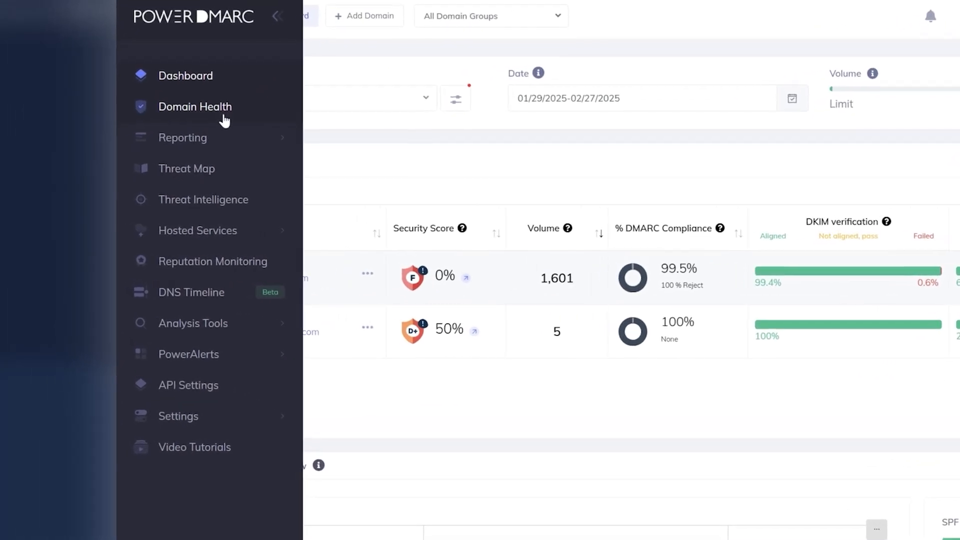
click(228, 118)
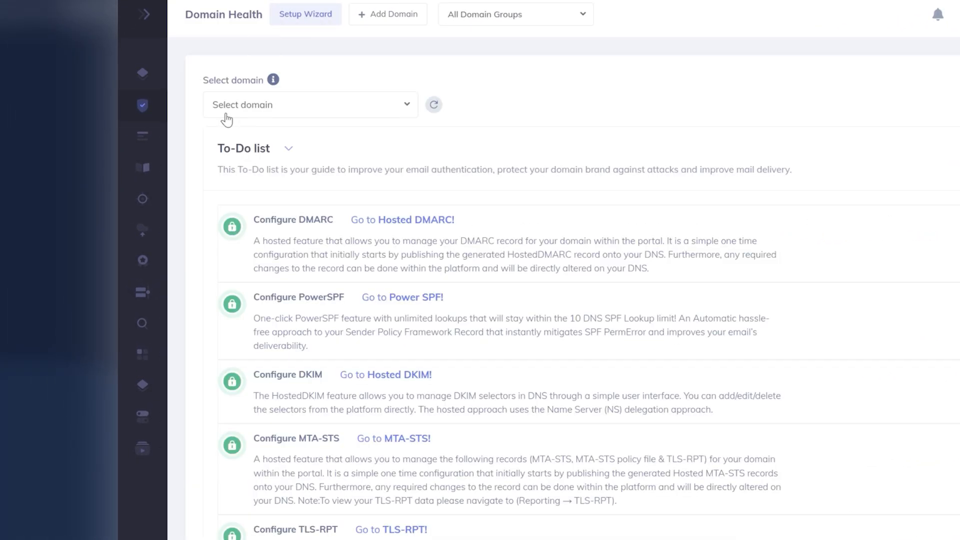
click(305, 106)
text(dmarc)
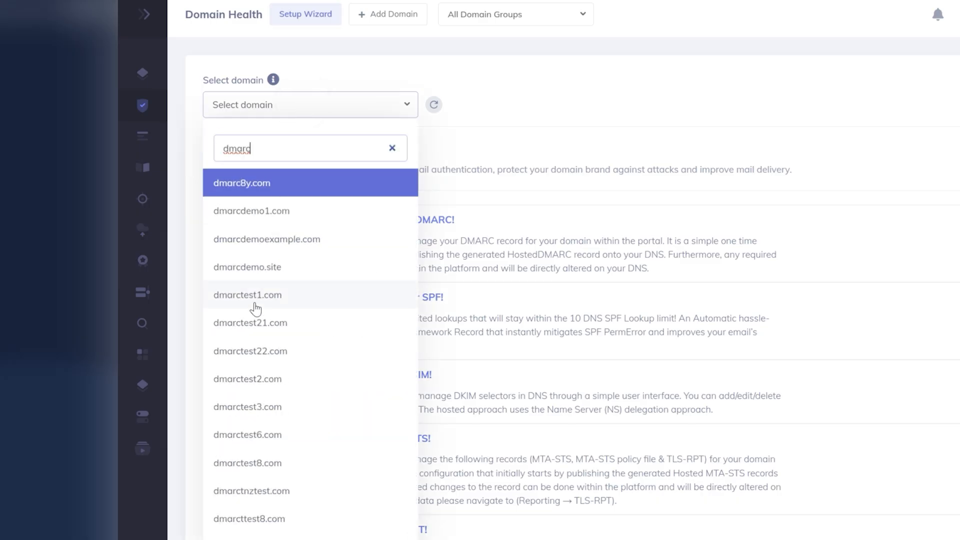
click(228, 300)
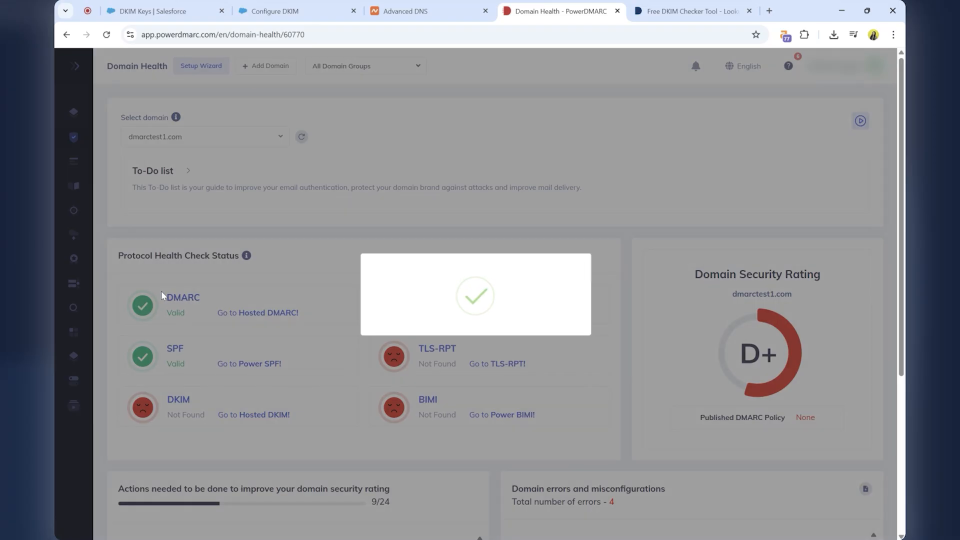
scroll(162, 292, down, 1)
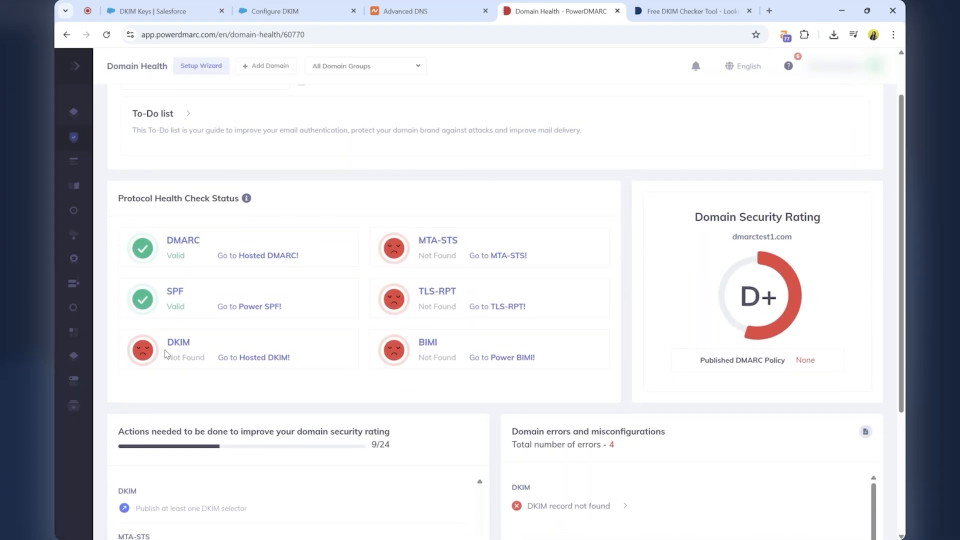
scroll(170, 340, down, 1)
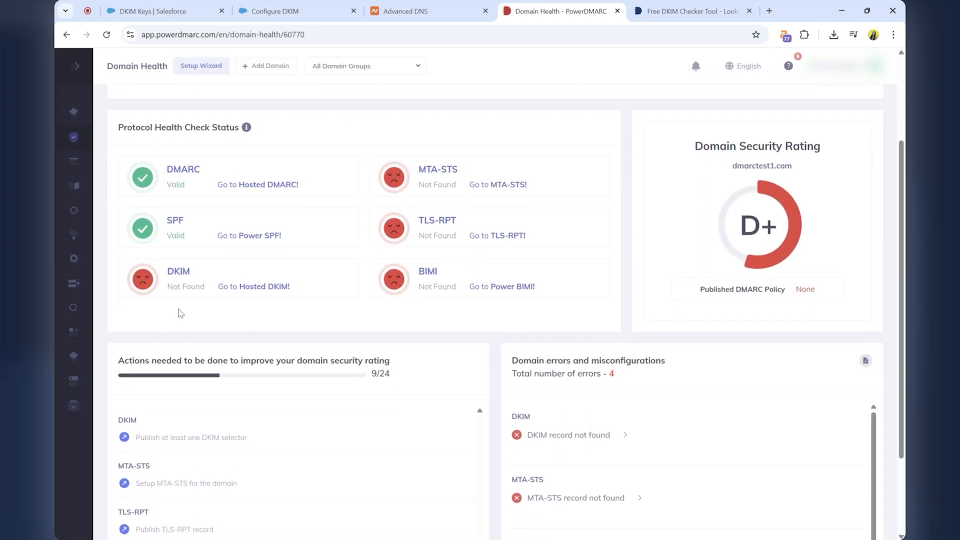
scroll(181, 314, down, 2)
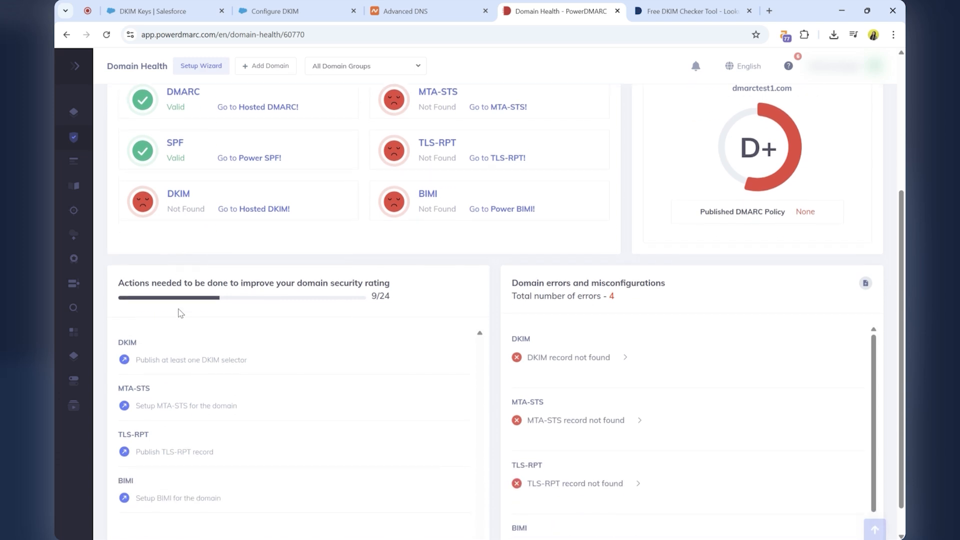
scroll(180, 313, up, 3)
scroll(181, 313, up, 1)
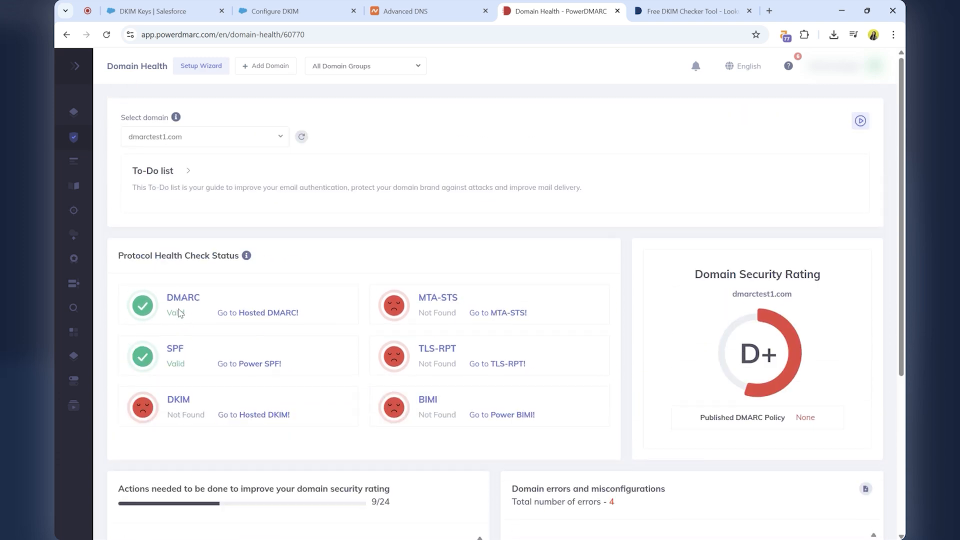
Open the DKIM Record Lookup from the lookup tools of the PowerToolbox.
mouse_move(86, 293)
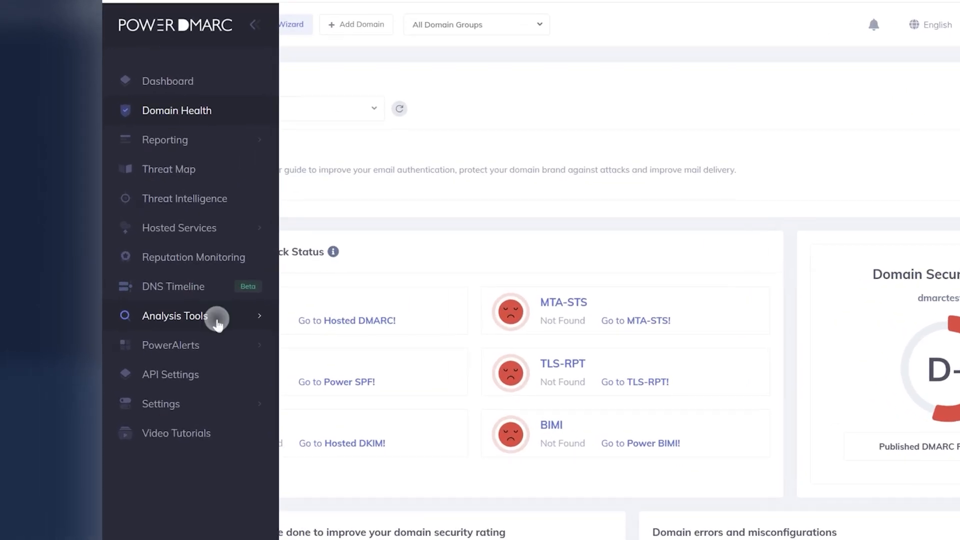
click(170, 308)
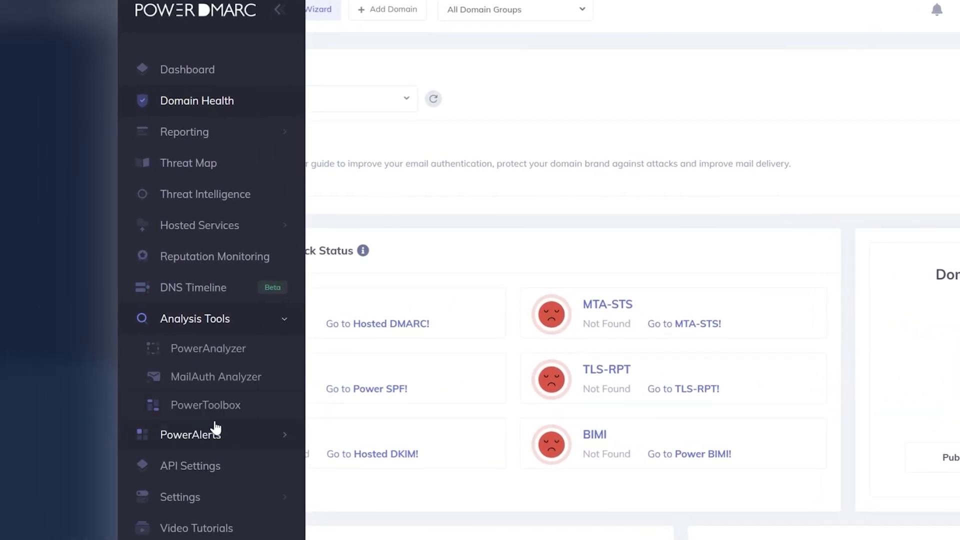
click(215, 414)
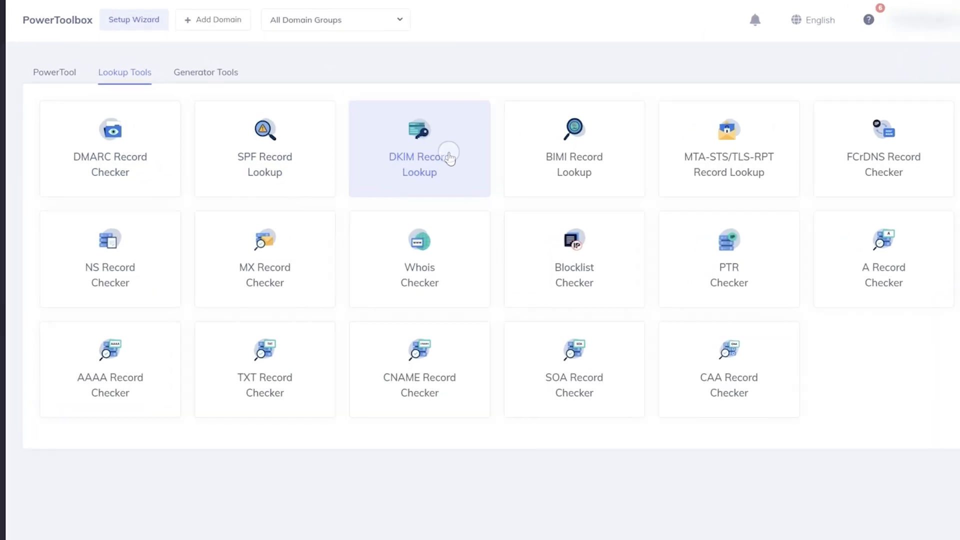
click(453, 178)
scroll(446, 150, down, 5)
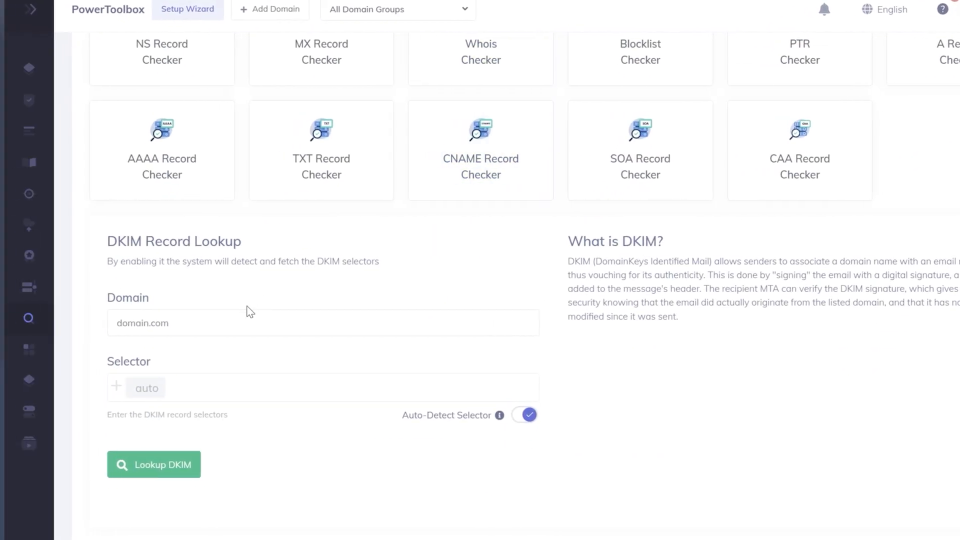
Look up the DKIM record of dmarctest1.com with selector auto-detection off and selector key1, and review its DKIM status.
click(206, 323)
click(226, 384)
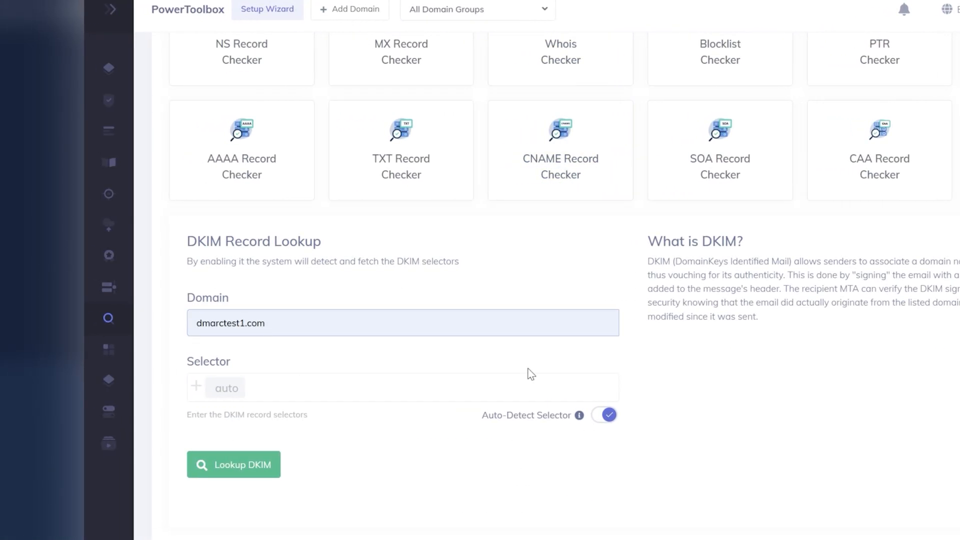
click(605, 415)
click(371, 389)
text(key1)
click(234, 465)
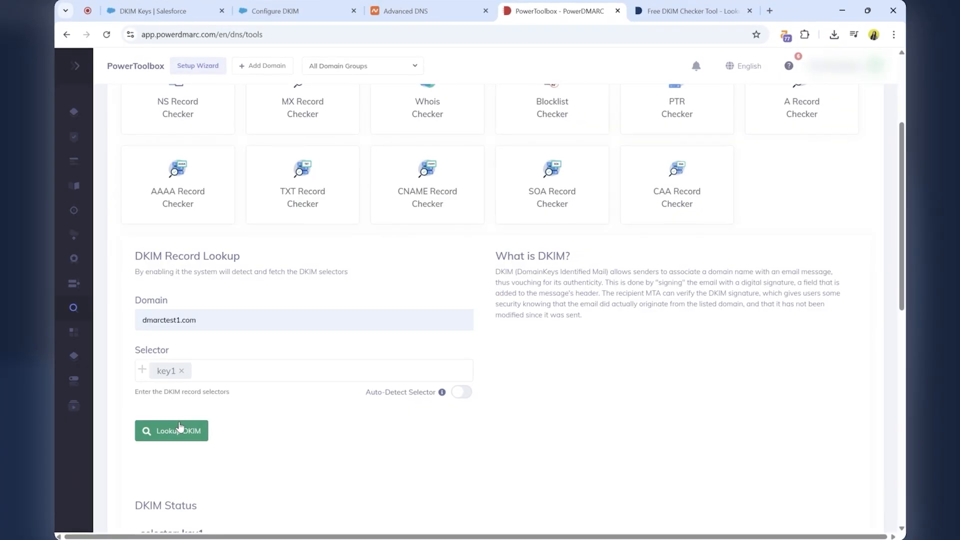
scroll(180, 427, down, 3)
scroll(179, 421, down, 1)
scroll(179, 421, up, 1)
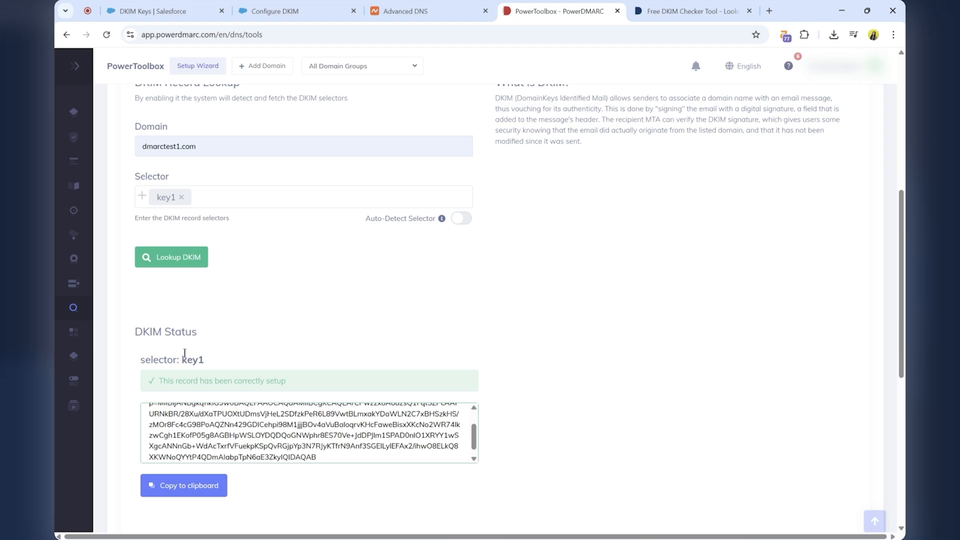